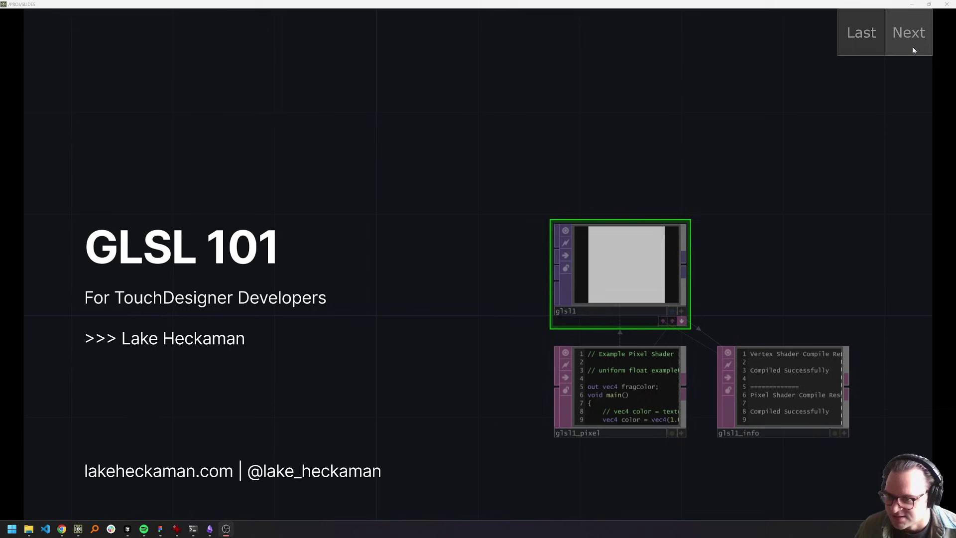
# - Advance the slideshow from the GLSL 101 title slide to the About Me slide
pyautogui.click(913, 49)
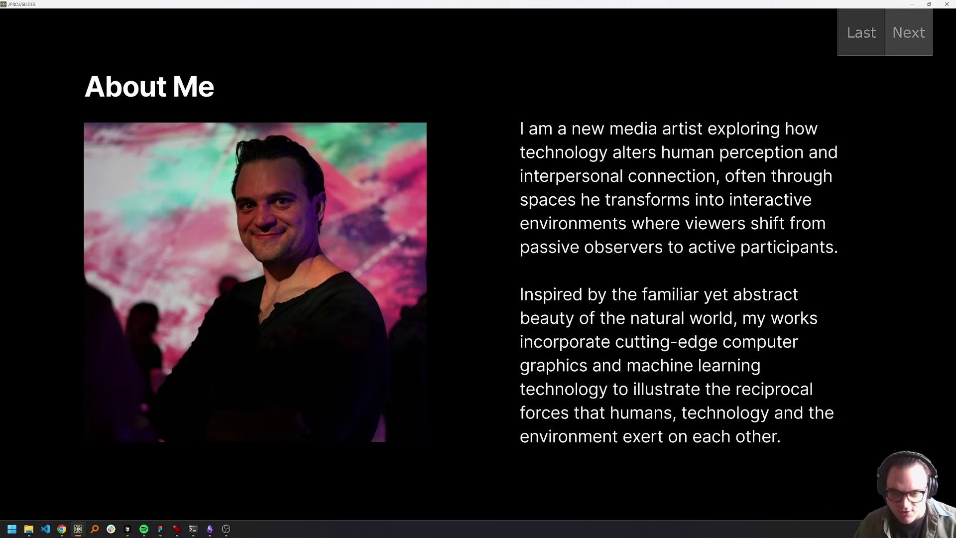
# - Advance through the Past Works, Lesson Plan and Lesson 1 slides to Before We Begin
pyautogui.click(919, 44)
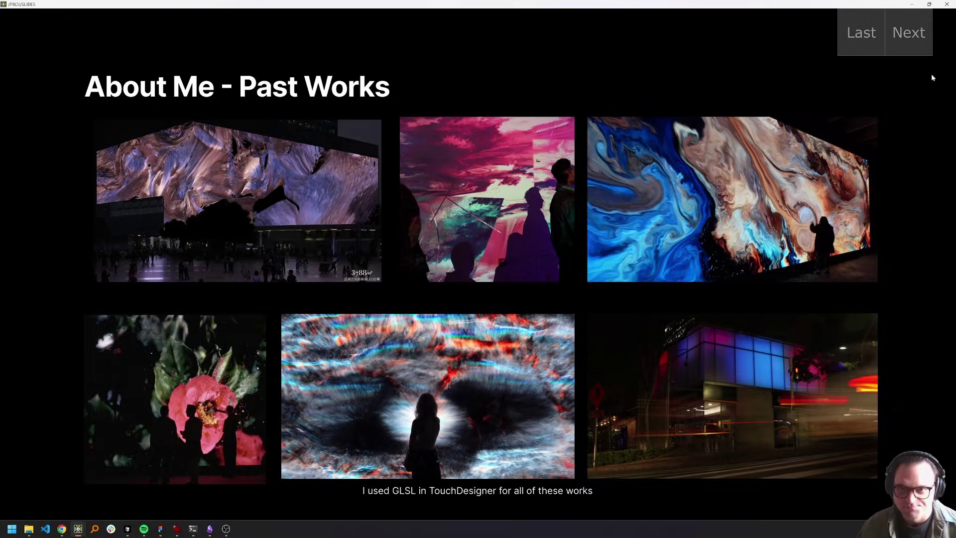
pyautogui.click(924, 52)
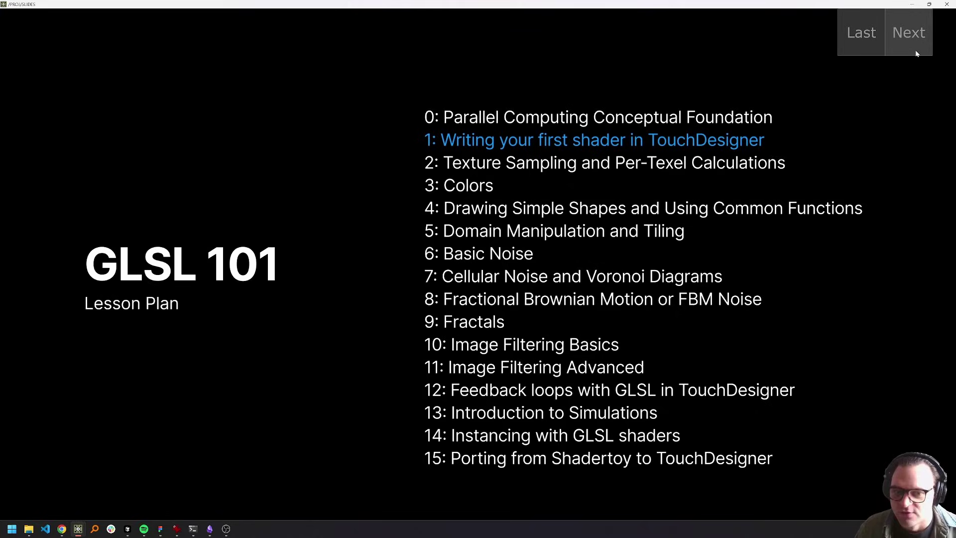
pyautogui.click(907, 41)
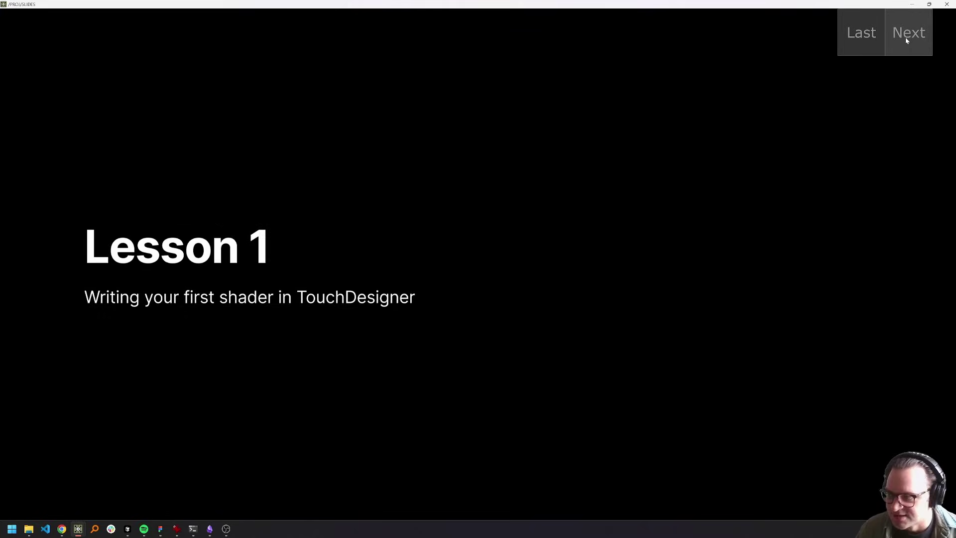
pyautogui.click(907, 41)
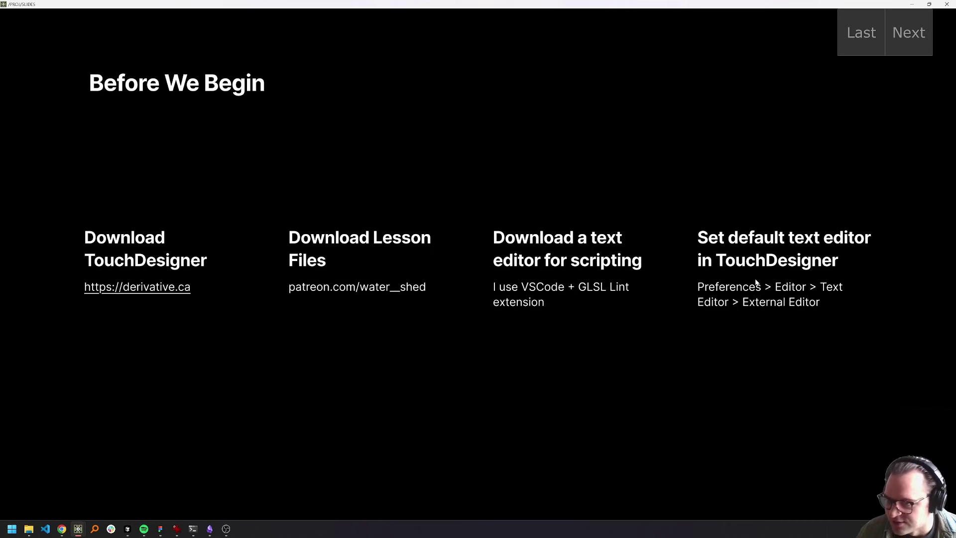
# - Restore the SLIDES window to a floating size, revealing the network behind it
pyautogui.moveTo(656, 7); pyautogui.dragTo(642, 60)
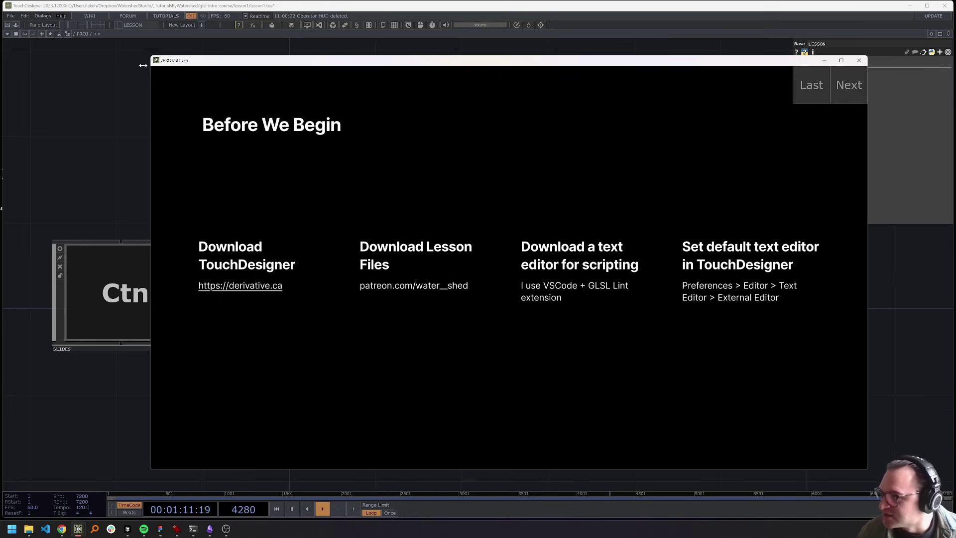
# - Check the DATs Text Editor path in Preferences, then advance to the Some Terminology slide
pyautogui.click(26, 16)
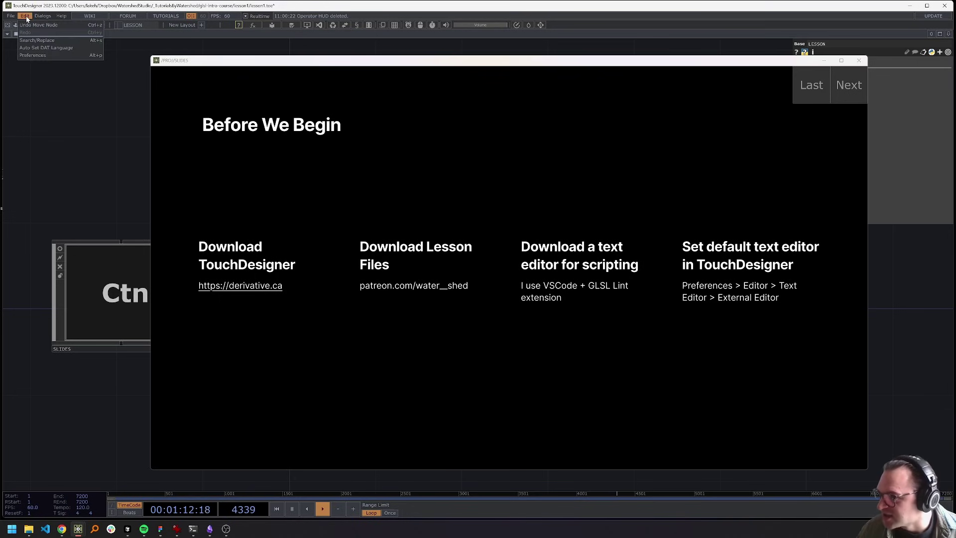
pyautogui.click(48, 56)
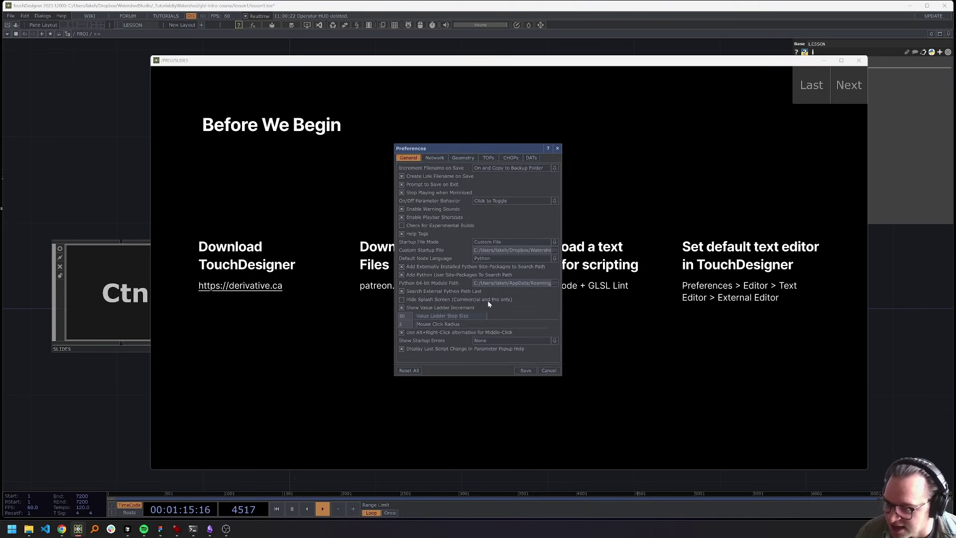
pyautogui.click(531, 158)
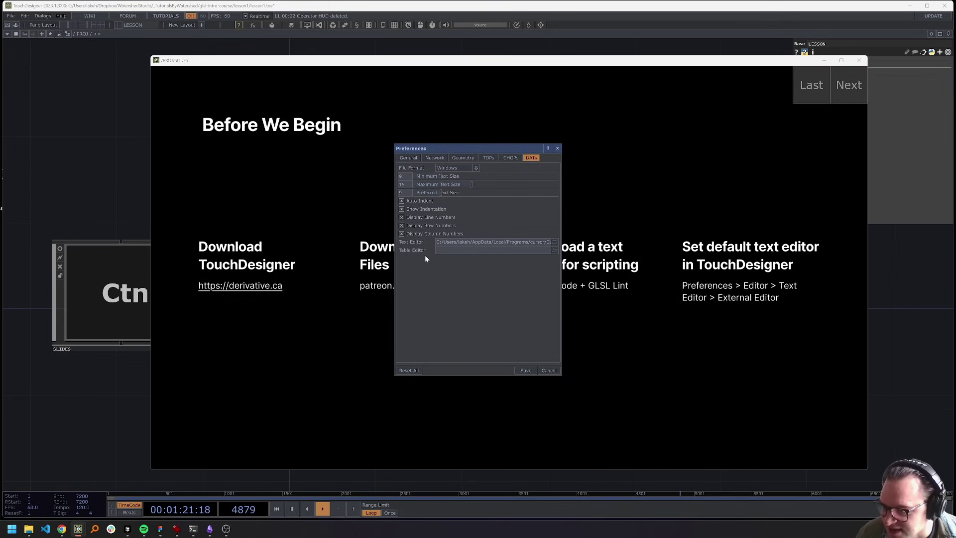
pyautogui.click(475, 242)
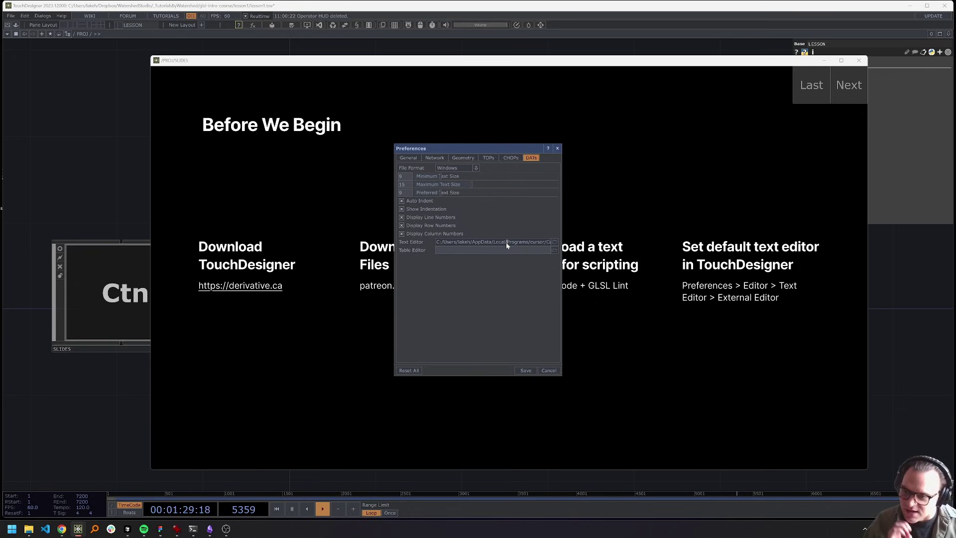
pyautogui.click(558, 149)
pyautogui.click(849, 92)
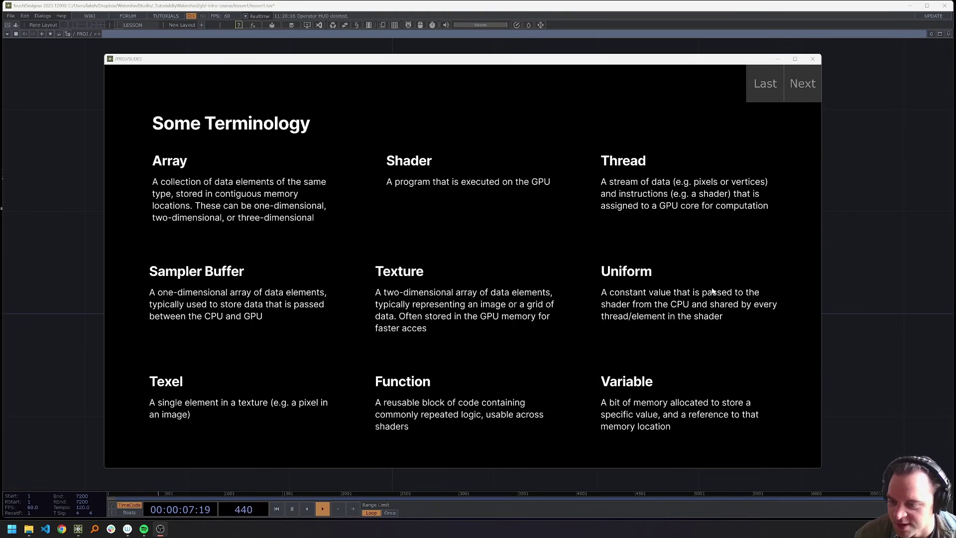
# - Advance from Some Terminology to the Relevant Aspects of a Shader Program slide
pyautogui.click(806, 88)
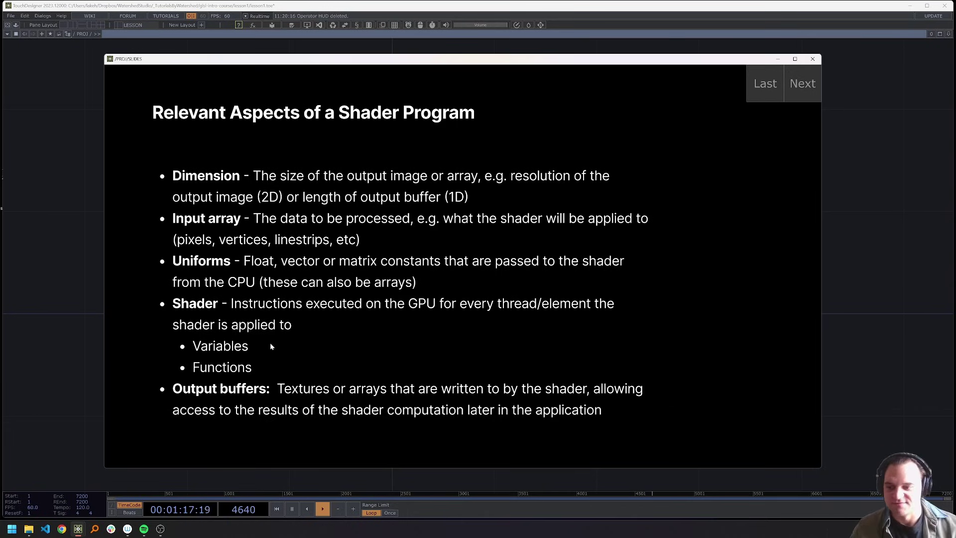
# - Go to the next slide, then move and shrink the SLIDES window to expose SLIDES and LESSON
pyautogui.click(803, 101)
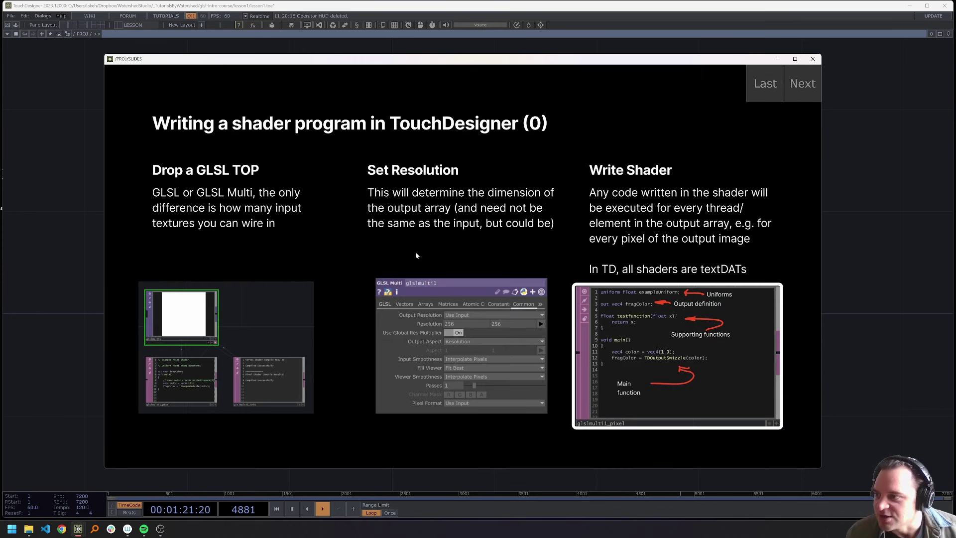
pyautogui.moveTo(453, 61)
pyautogui.mouseDown()
pyautogui.moveTo(424, 56)
pyautogui.moveTo(477, 44)
pyautogui.moveTo(469, 55)
pyautogui.mouseUp()
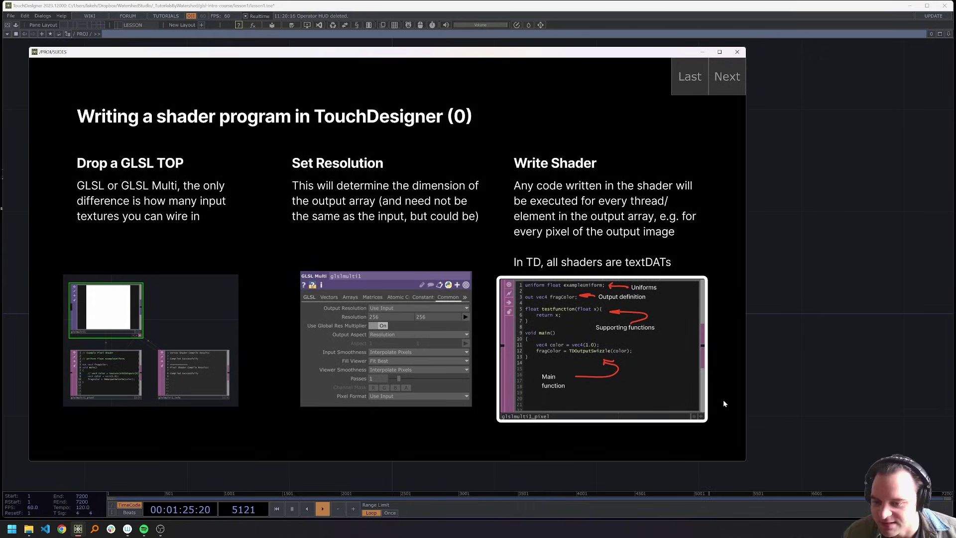
pyautogui.moveTo(739, 459); pyautogui.dragTo(493, 318)
pyautogui.moveTo(334, 57); pyautogui.dragTo(312, 49)
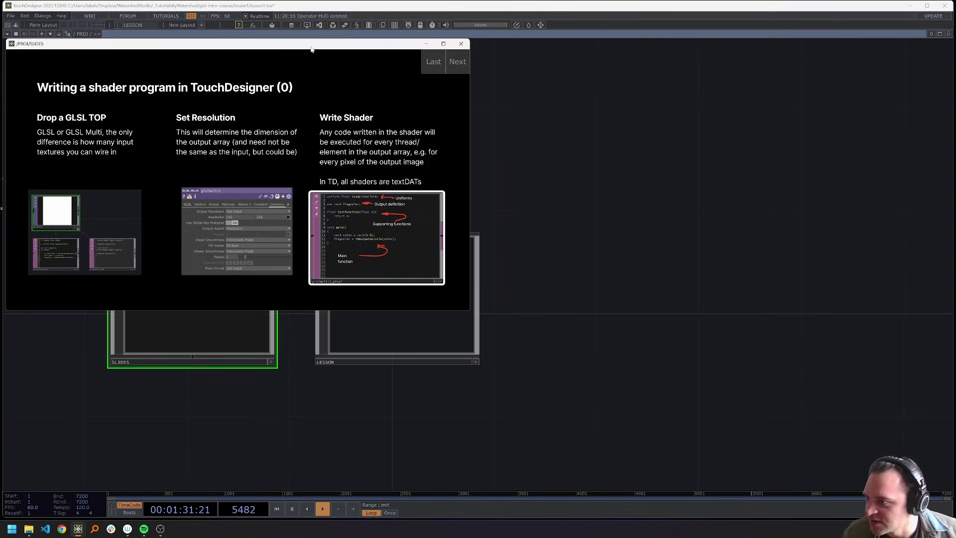
pyautogui.moveTo(692, 252); pyautogui.dragTo(647, 345)
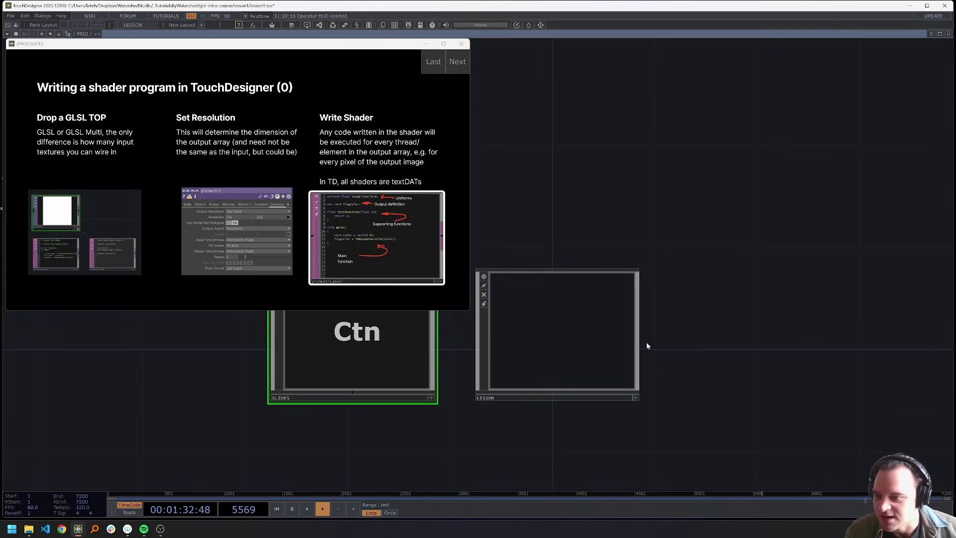
# - Inside the LESSON component, create and place a GLSL Multi TOP named glslmulti1
pyautogui.doubleClick(595, 334)
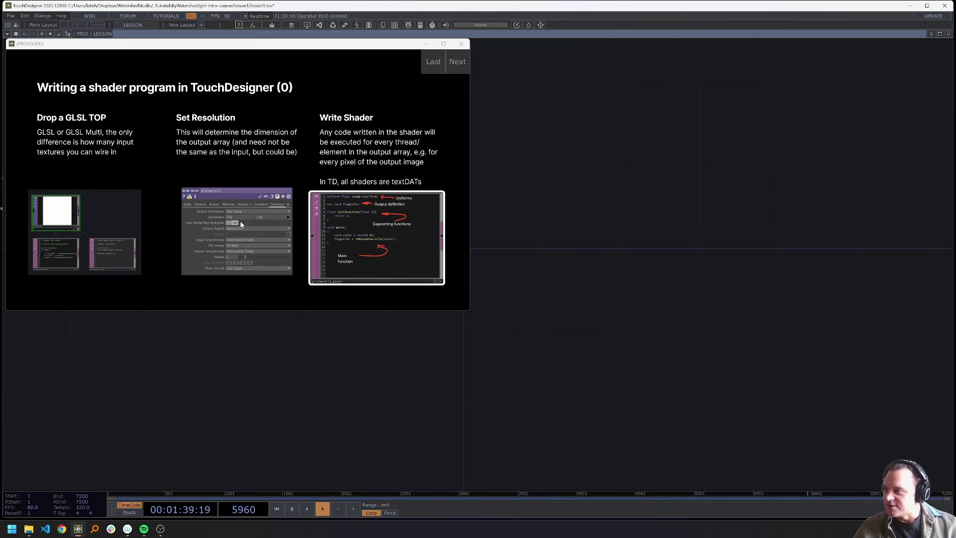
pyautogui.press('Tab')
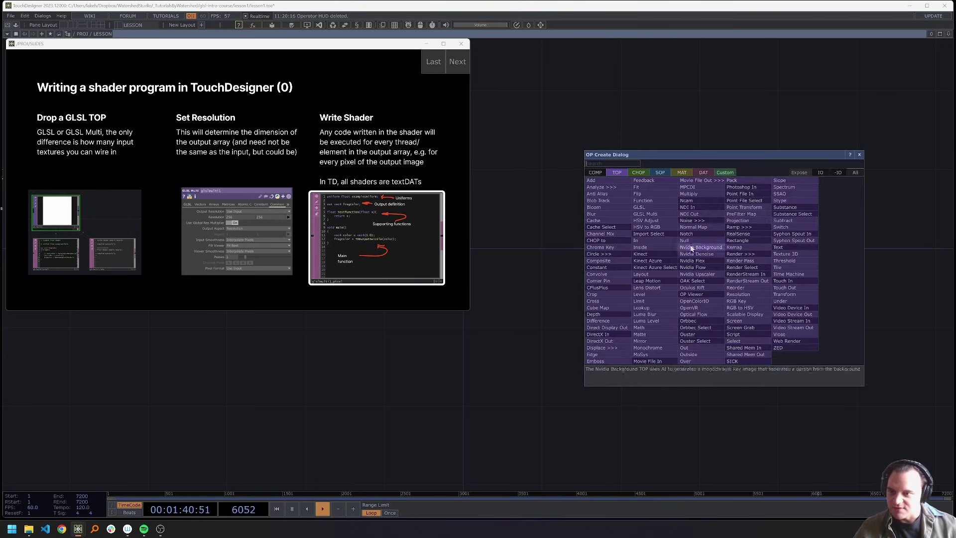
pyautogui.click(647, 213)
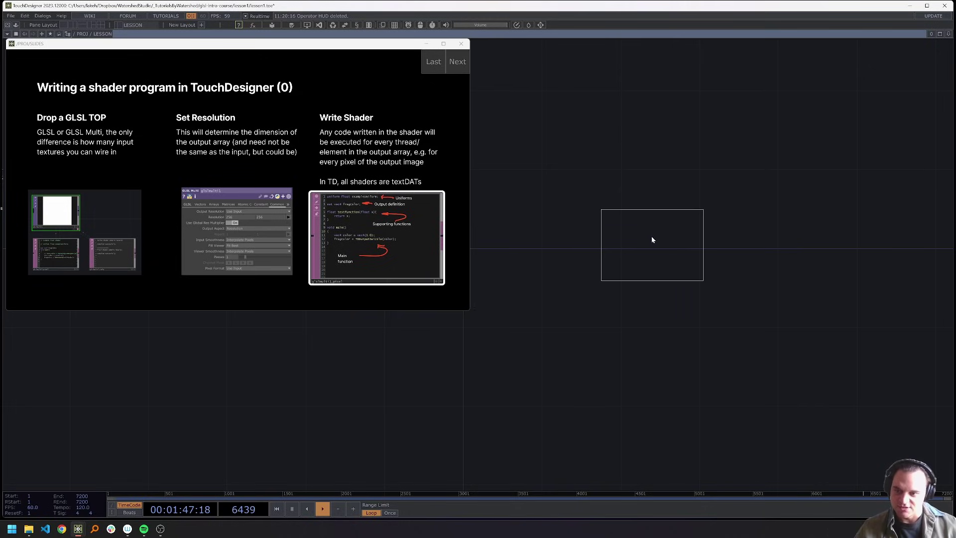
pyautogui.moveTo(652, 236); pyautogui.dragTo(603, 253)
pyautogui.press('p')
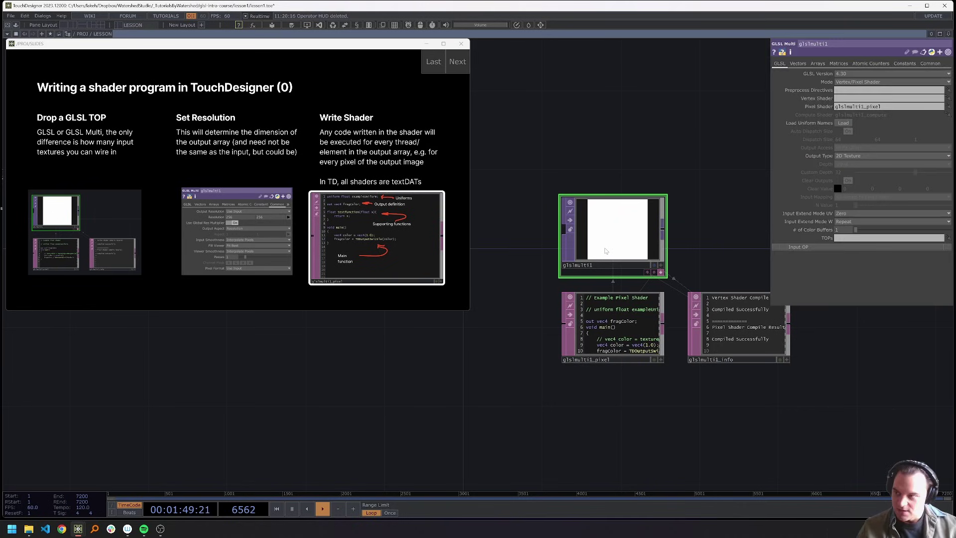
pyautogui.click(930, 64)
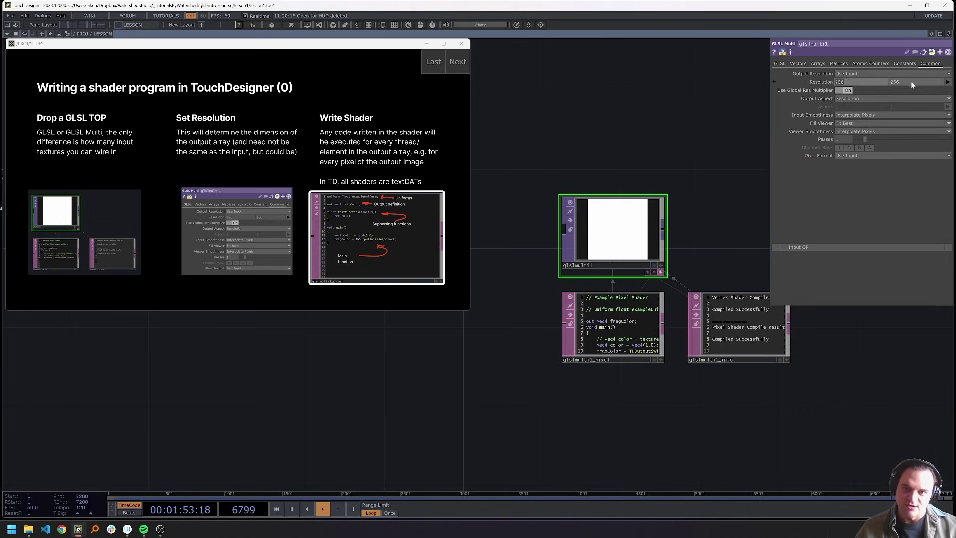
pyautogui.click(860, 75)
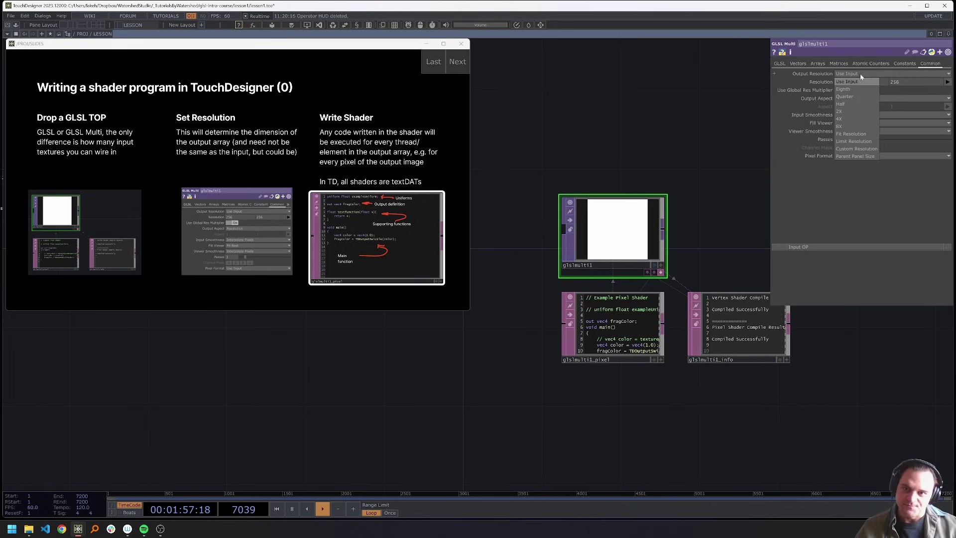
pyautogui.click(839, 81)
pyautogui.click(856, 73)
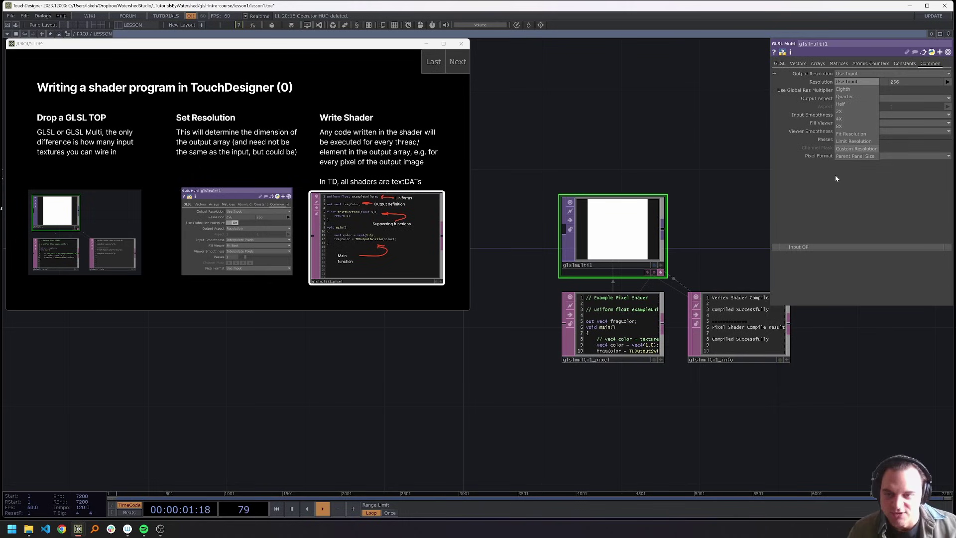
pyautogui.click(864, 79)
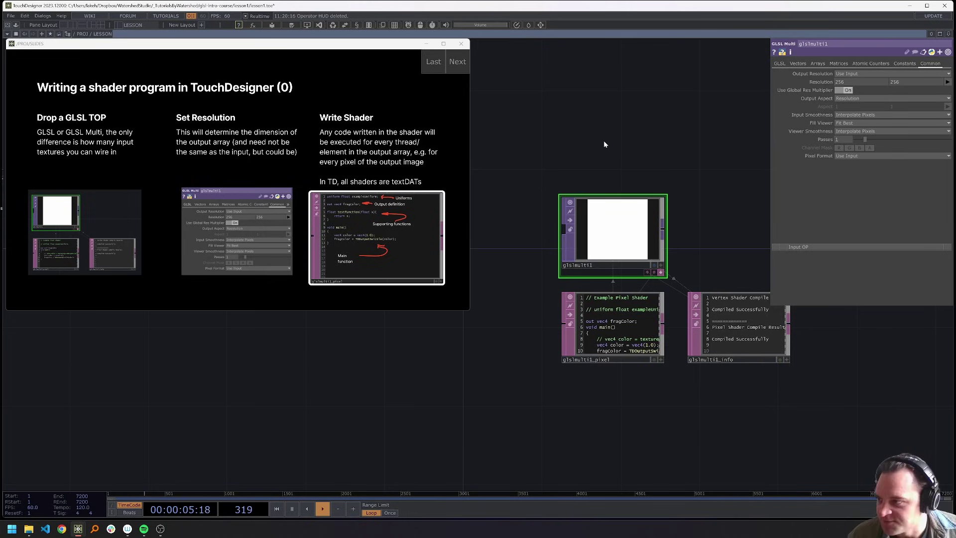
# - Select the two comment lines at the top of the pixel shader code
pyautogui.scroll(5, 677, 333)
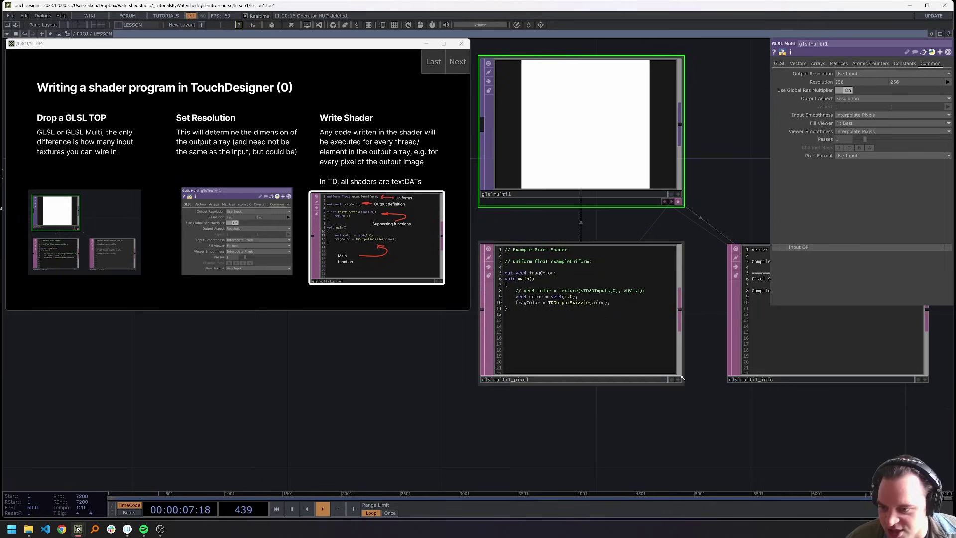
pyautogui.click(579, 298)
pyautogui.click(579, 297)
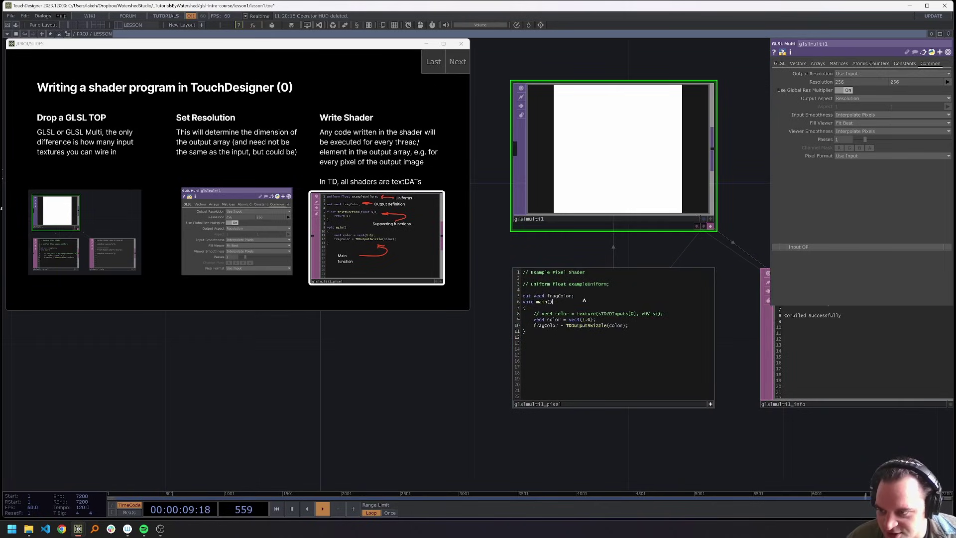
pyautogui.moveTo(623, 286); pyautogui.dragTo(459, 269)
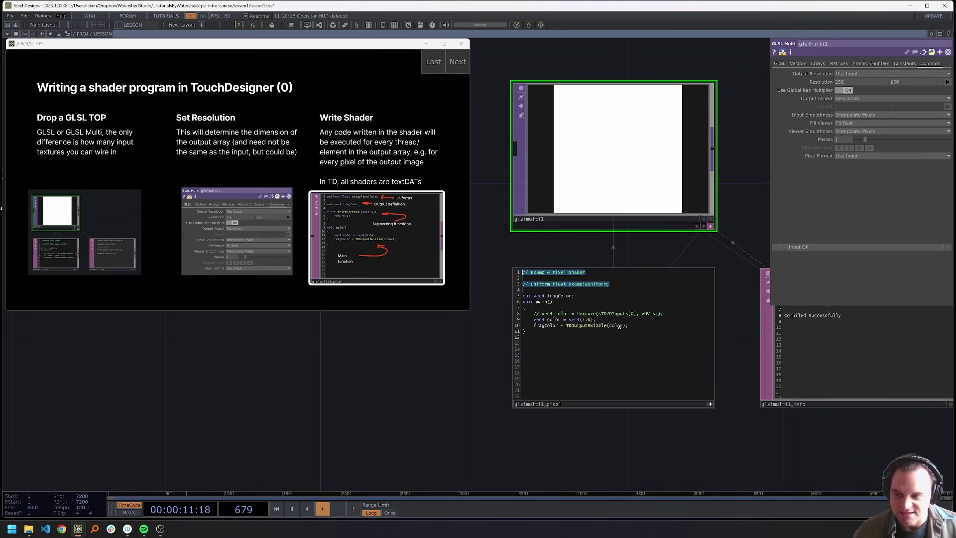
# - Confirm glslmulti1_pixel's Content Language is GLSL, then advance to the Set up Uniforms slide
pyautogui.click(696, 390)
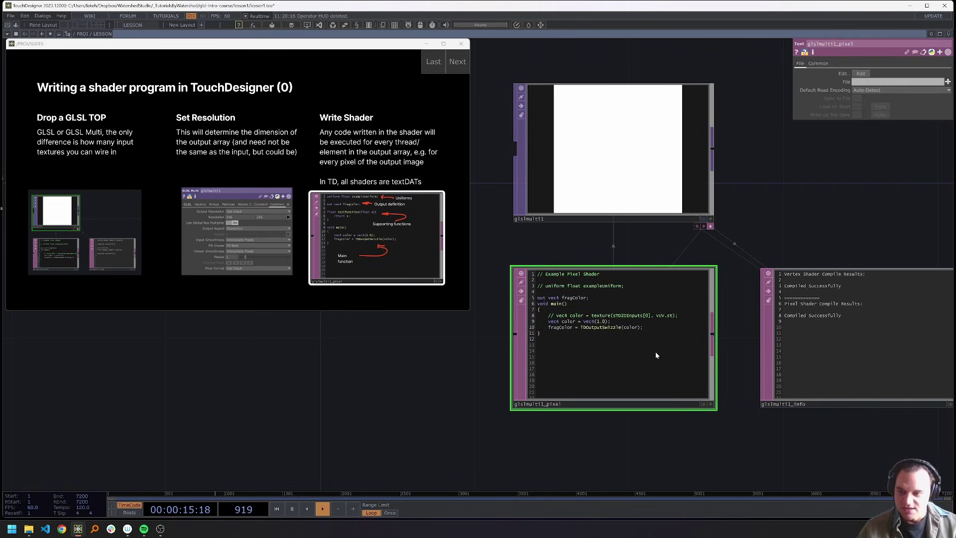
pyautogui.click(819, 64)
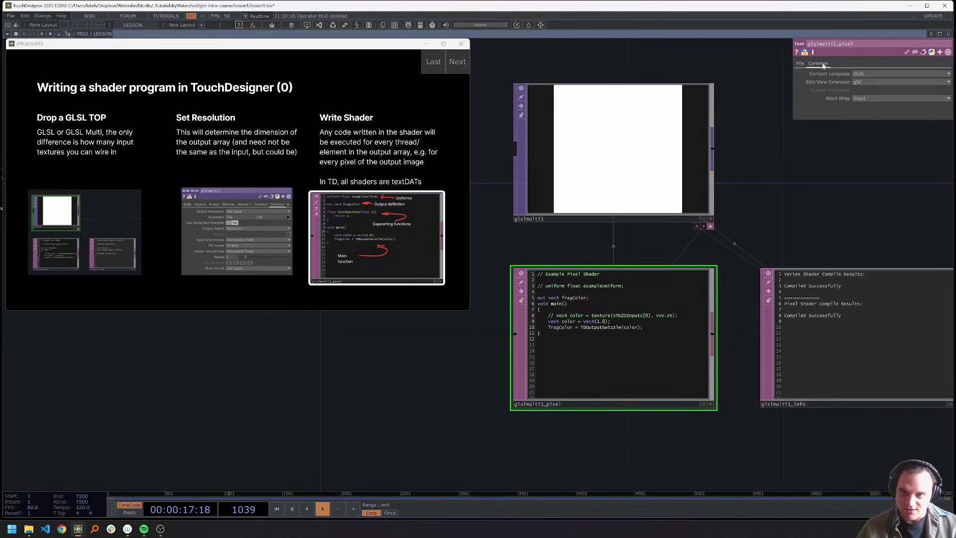
pyautogui.click(858, 77)
pyautogui.click(864, 75)
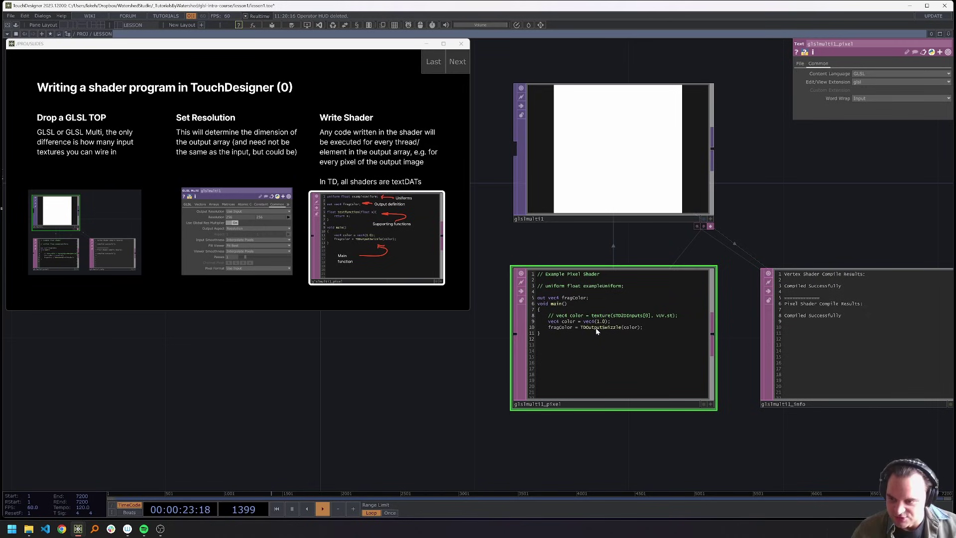
pyautogui.click(713, 407)
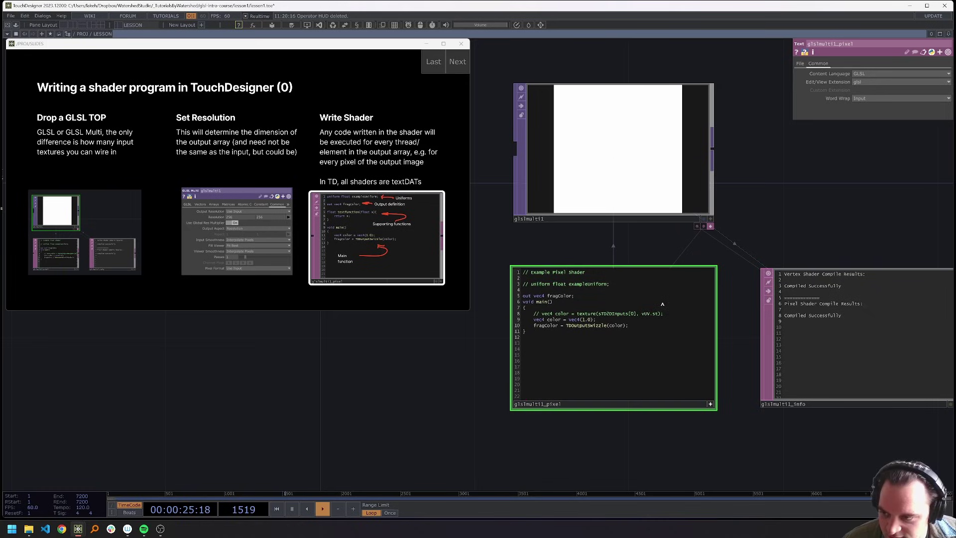
pyautogui.click(710, 404)
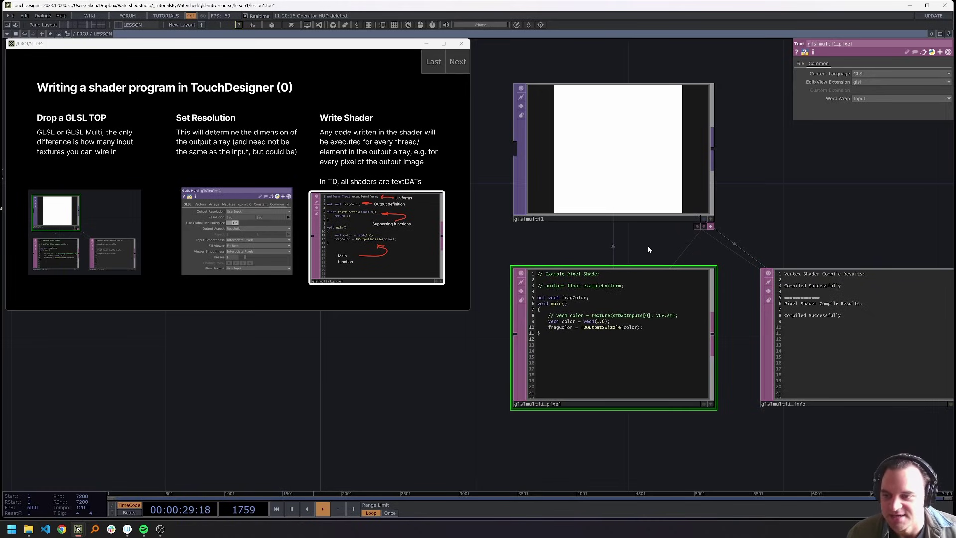
pyautogui.click(801, 64)
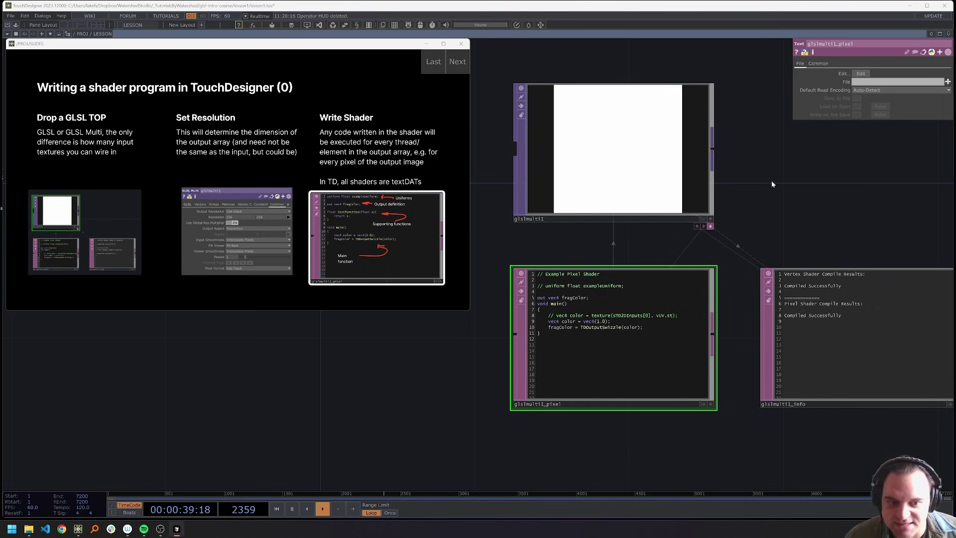
pyautogui.click(455, 65)
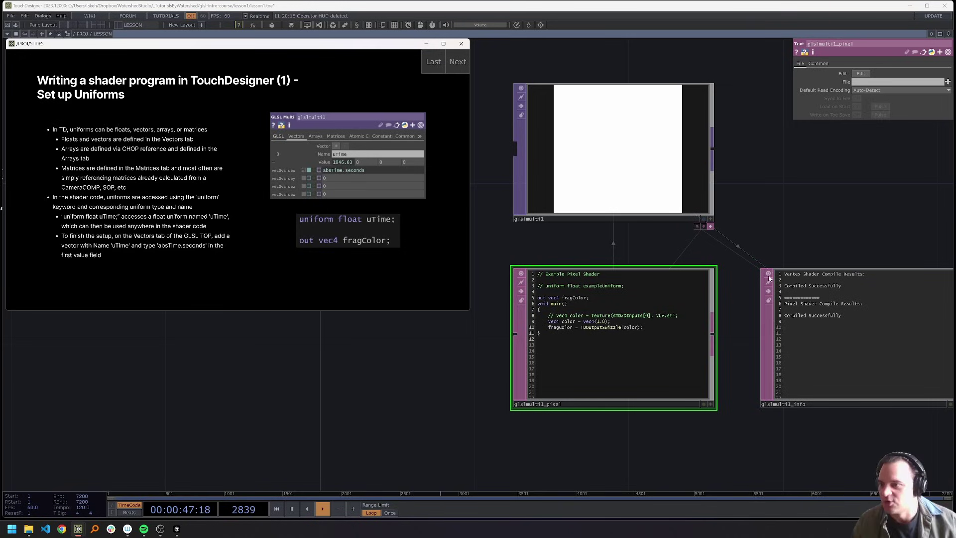
# - Select glslmulti1 and view its Vectors uniform page
pyautogui.click(659, 197)
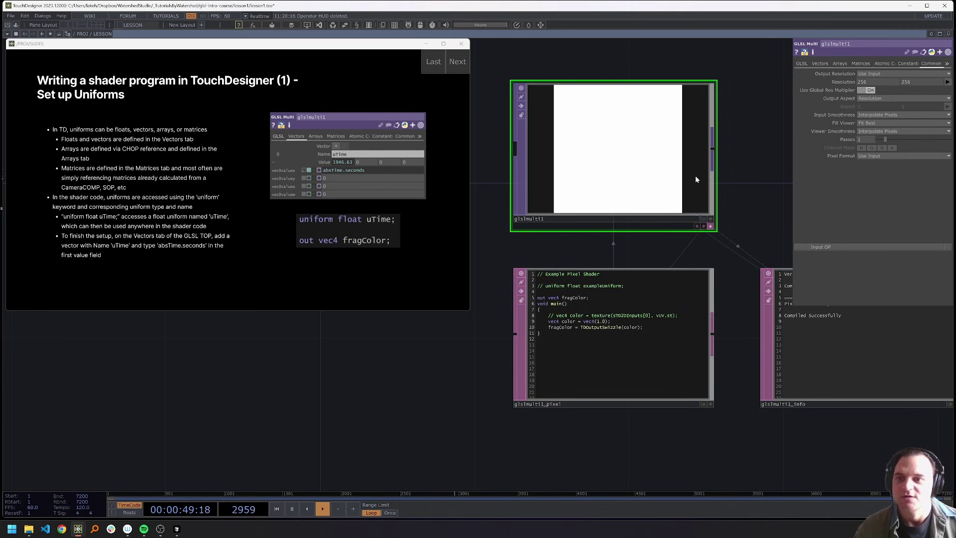
pyautogui.moveTo(698, 79); pyautogui.dragTo(673, 134)
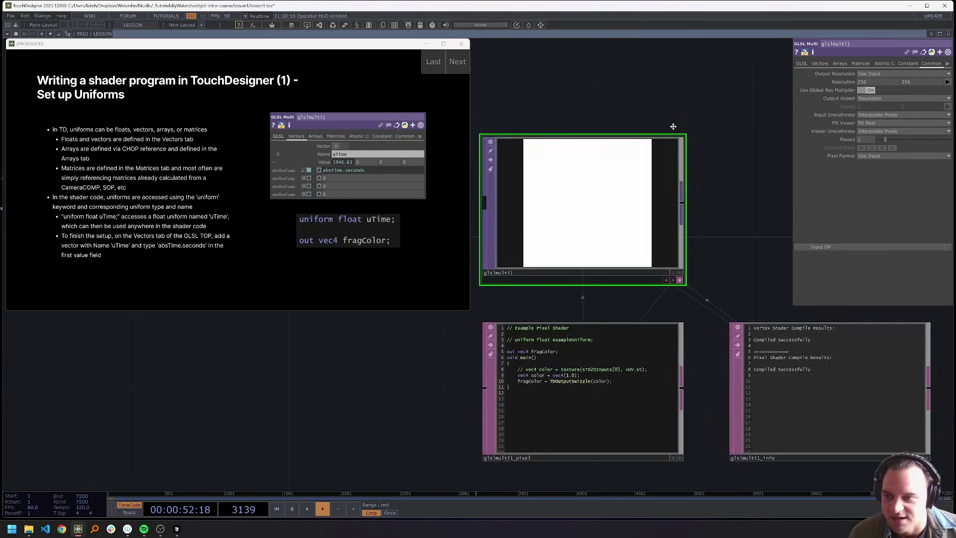
pyautogui.click(826, 64)
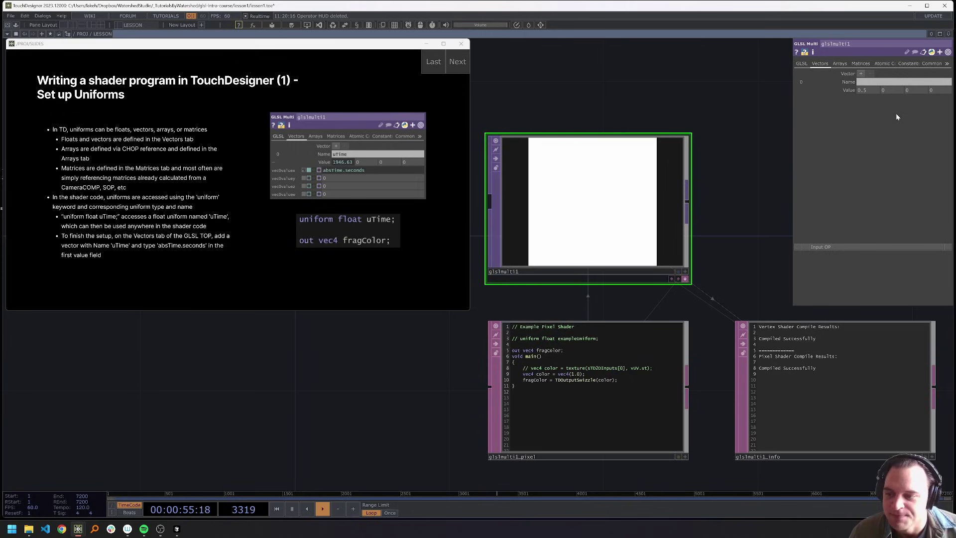
pyautogui.click(862, 81)
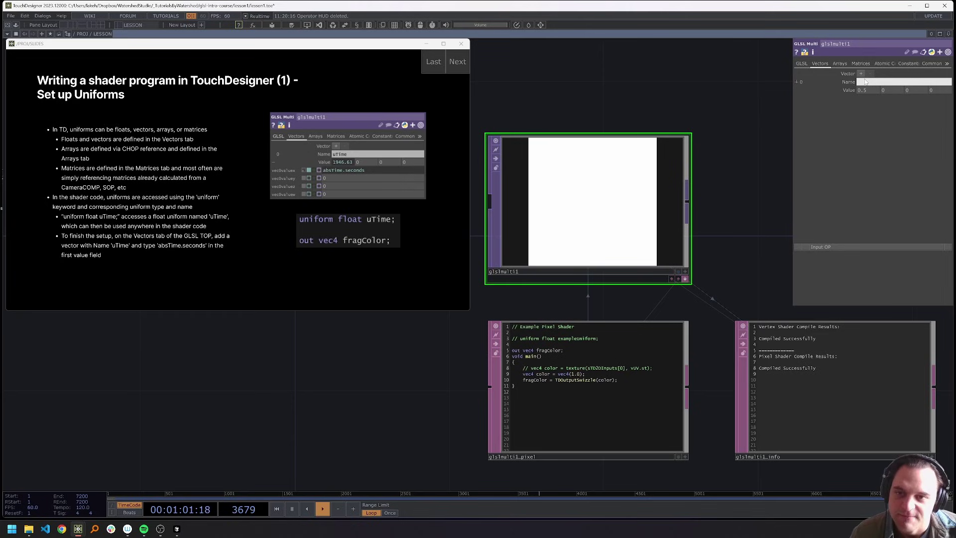
# - Browse the Arrays and Matrices pages, keeping array type float, then return to Vectors
pyautogui.click(839, 64)
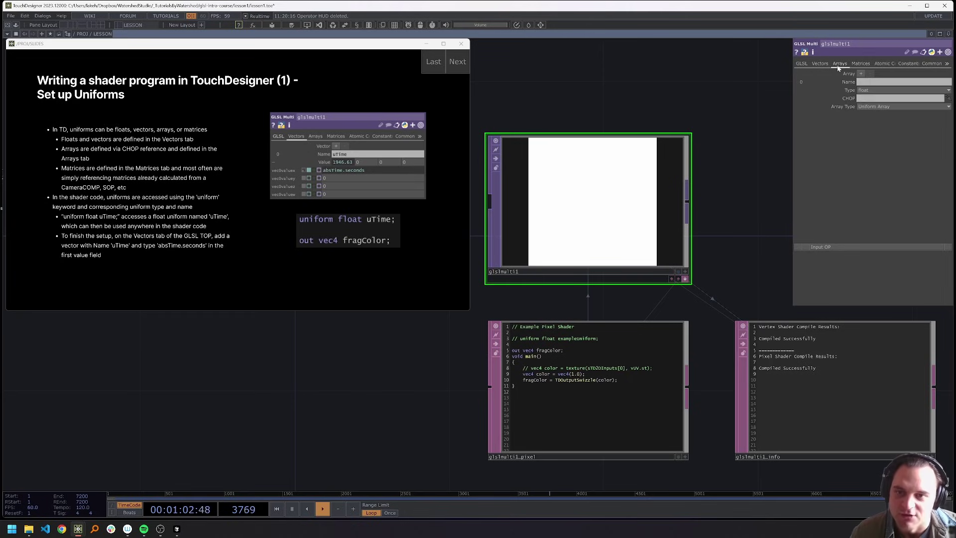
pyautogui.click(863, 97)
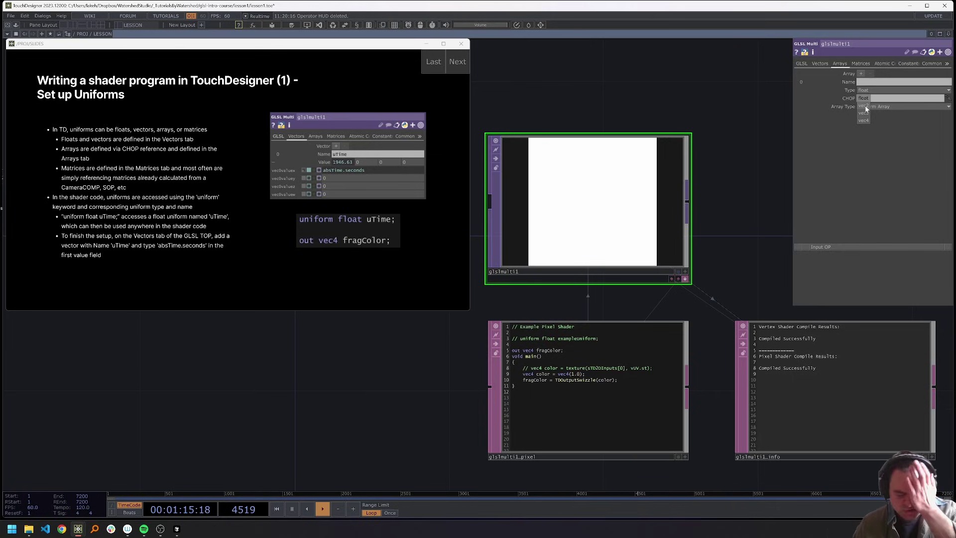
pyautogui.click(861, 67)
pyautogui.click(860, 67)
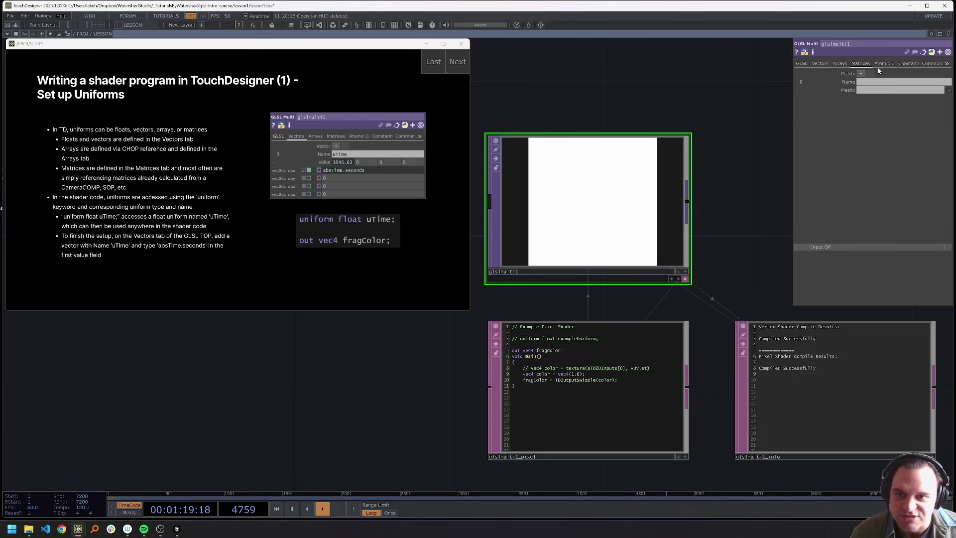
pyautogui.click(848, 90)
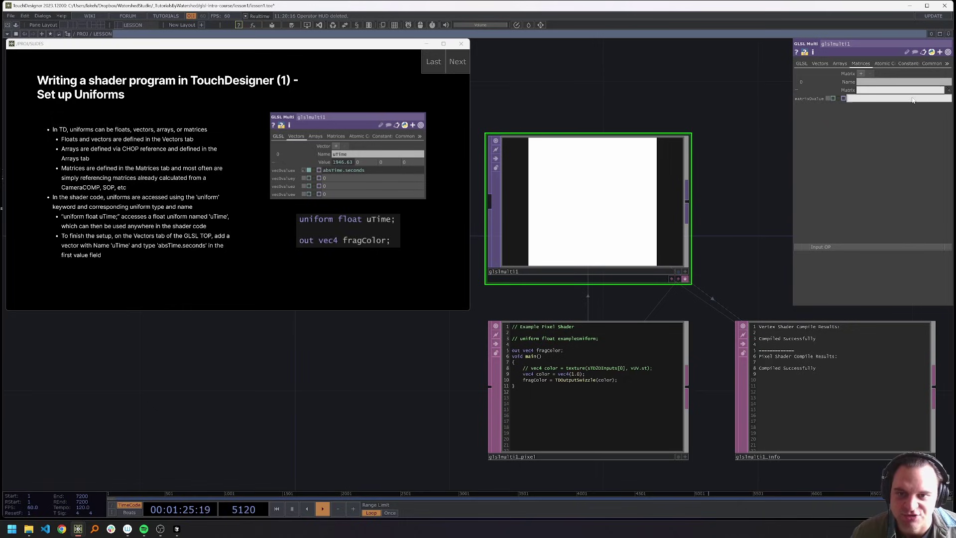
pyautogui.click(849, 91)
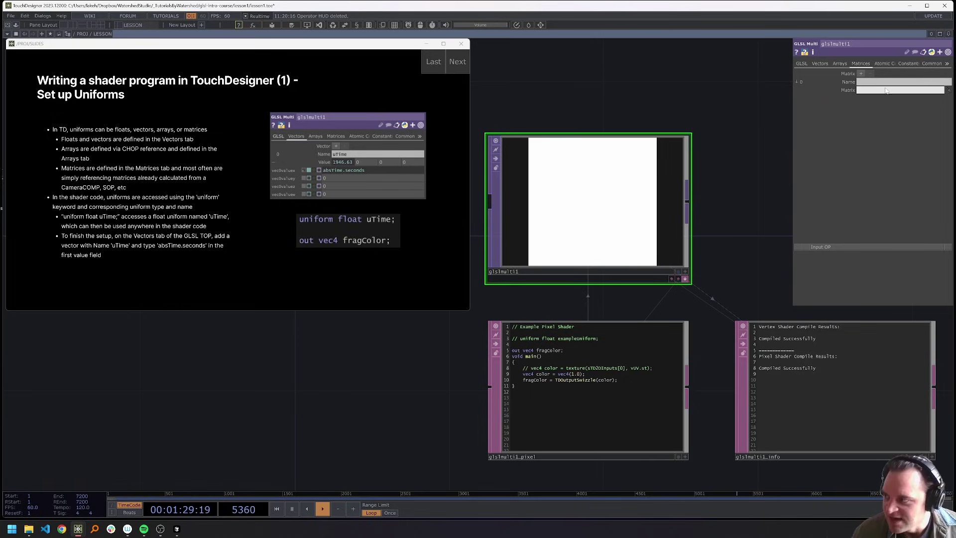
pyautogui.click(820, 64)
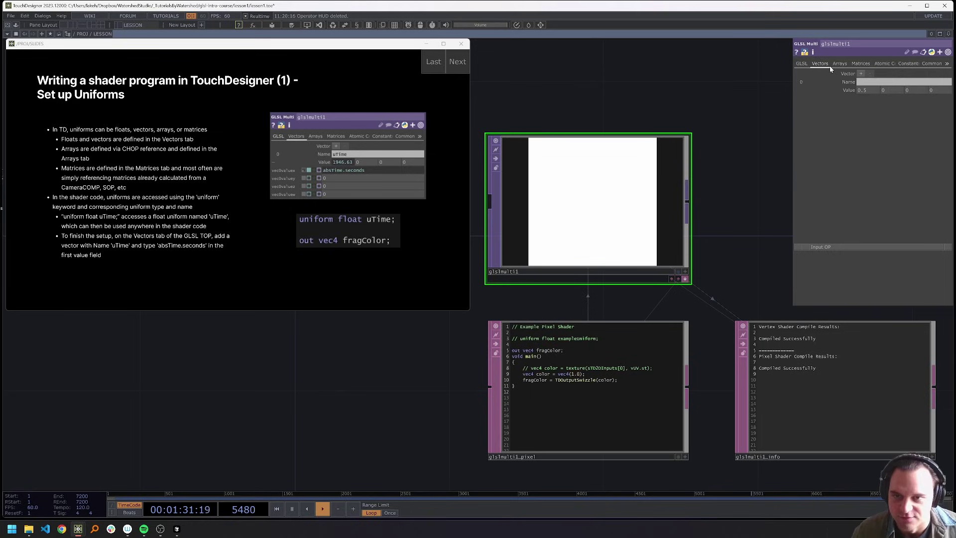
# - Name vector uniform 0 'uTime' and set its first value to absTime.seconds
pyautogui.click(866, 86)
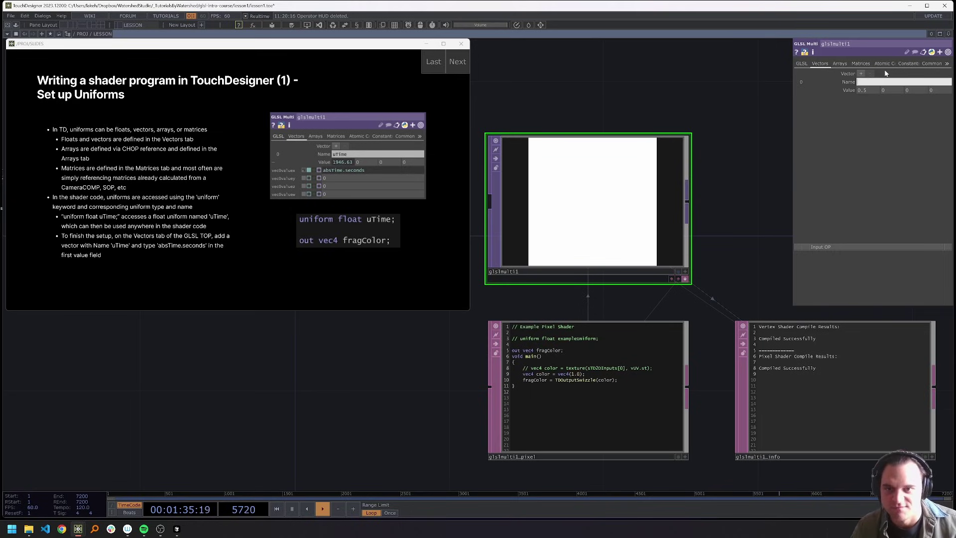
pyautogui.write('uTime')
pyautogui.press('Return')
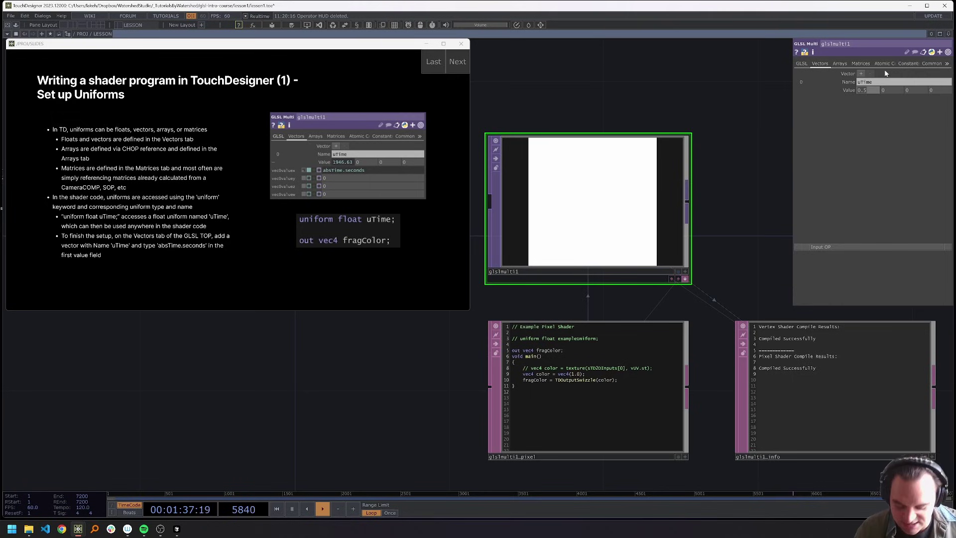
pyautogui.write('absTim')
pyautogui.write('e.s')
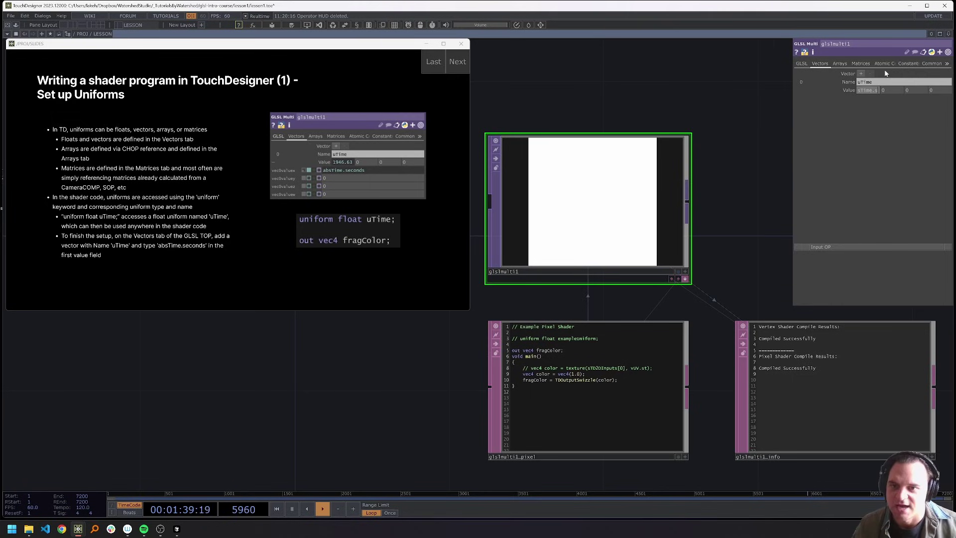
pyautogui.write('econds')
pyautogui.press('Return')
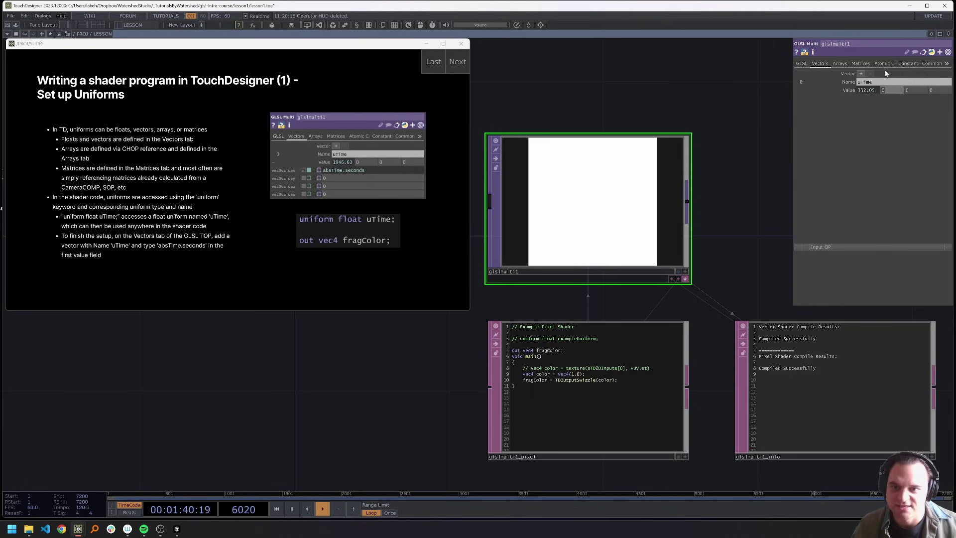
pyautogui.click(847, 91)
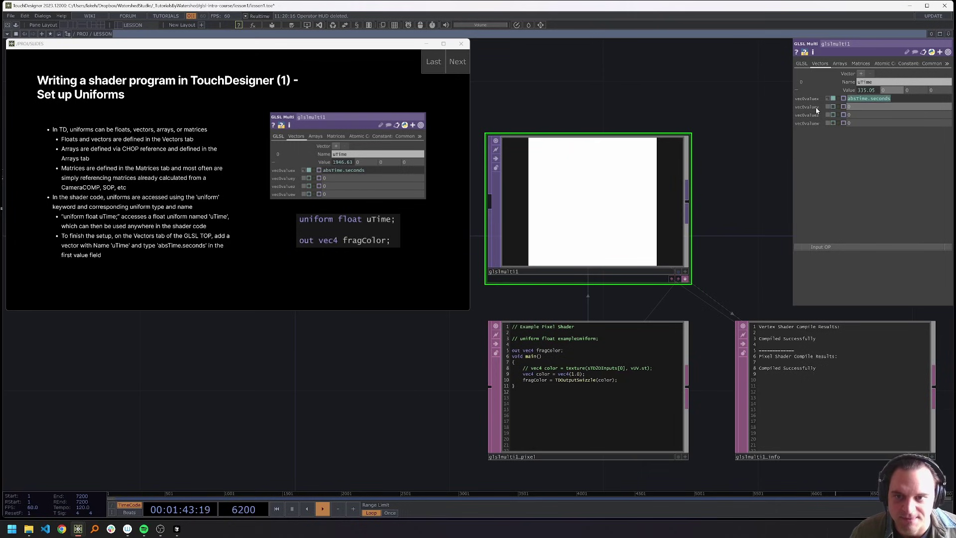
pyautogui.moveTo(739, 63); pyautogui.dragTo(734, 64)
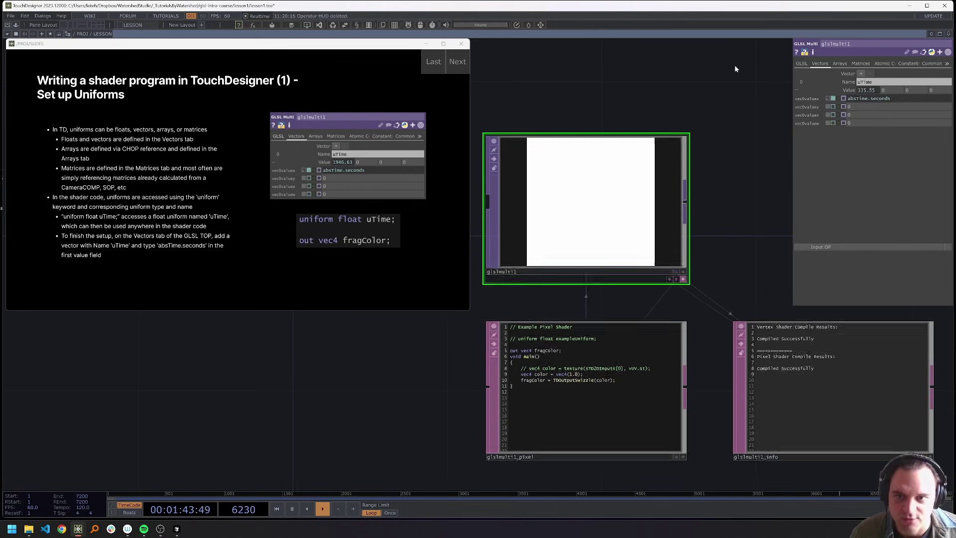
# - Replace the commented example on line 3 with 'uniform float uTime;'
pyautogui.click(680, 458)
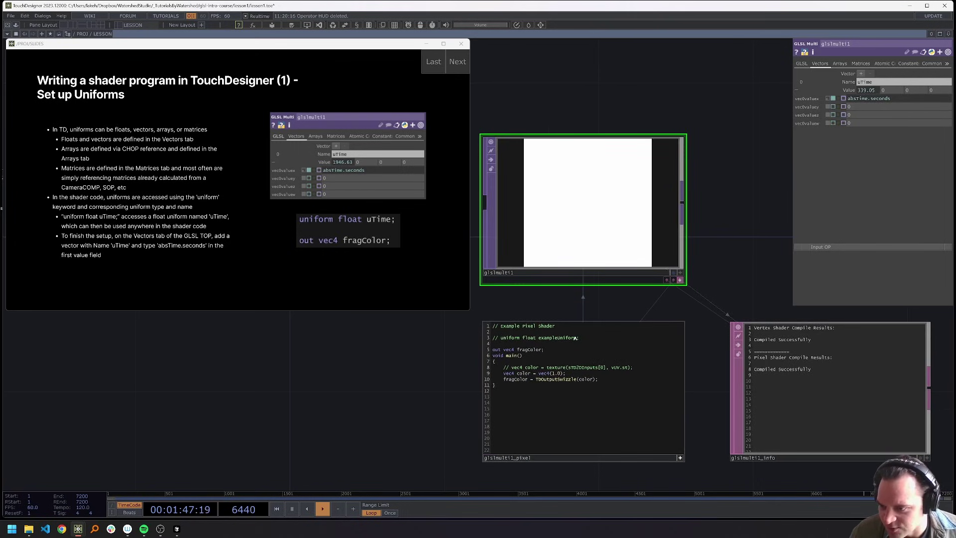
pyautogui.moveTo(583, 339); pyautogui.dragTo(493, 339)
pyautogui.click(496, 341)
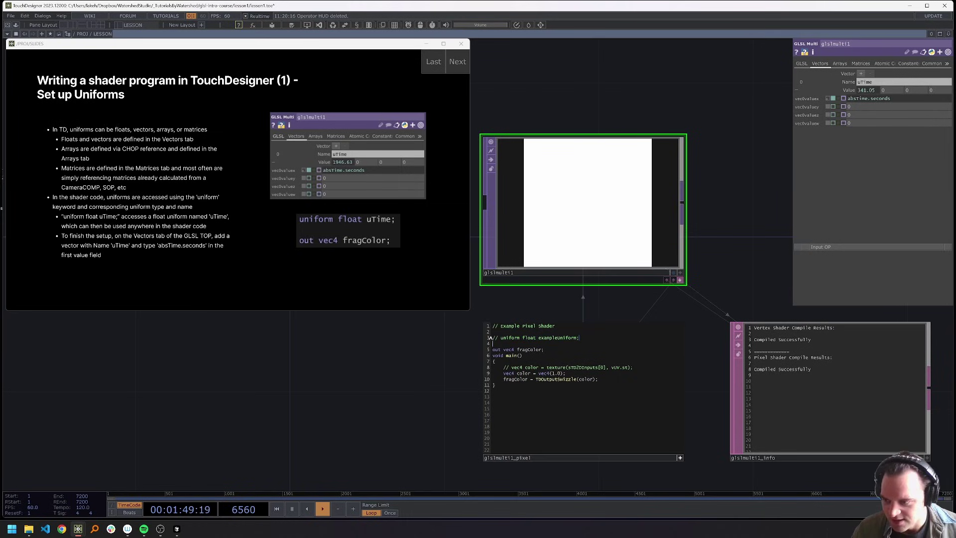
pyautogui.hotkey('shift', 'End')
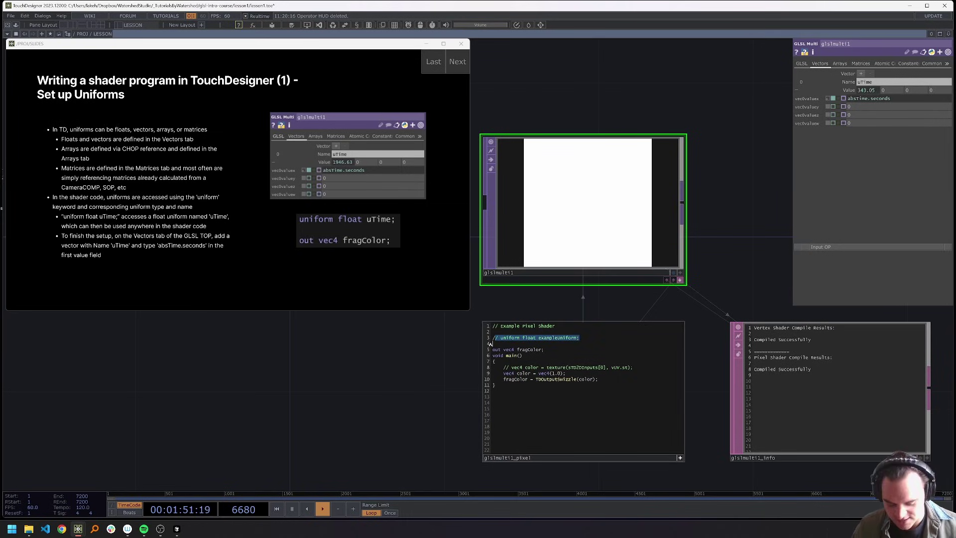
pyautogui.press('BackSpace')
pyautogui.write('uniform flo')
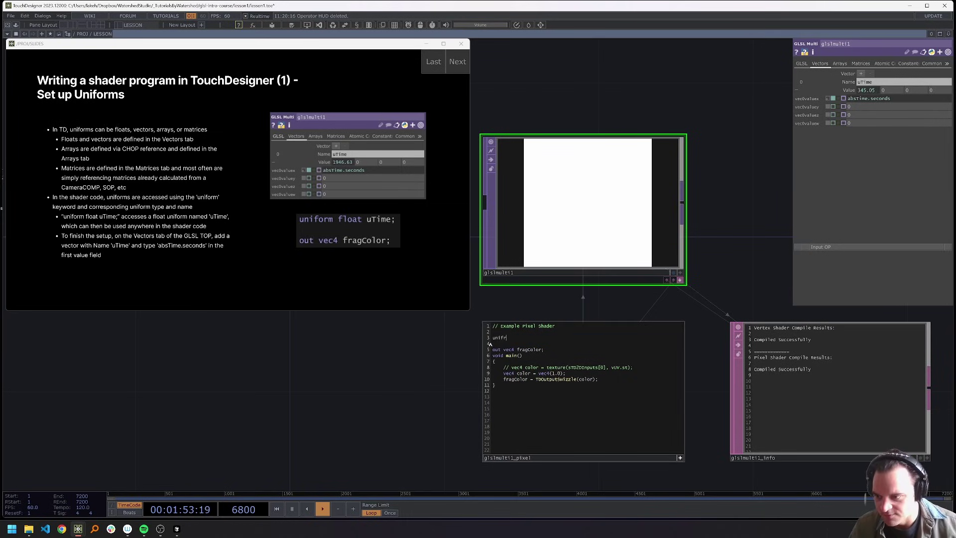
pyautogui.press('BackSpace')
pyautogui.press('BackSpace')
pyautogui.write('orm float uTime;')
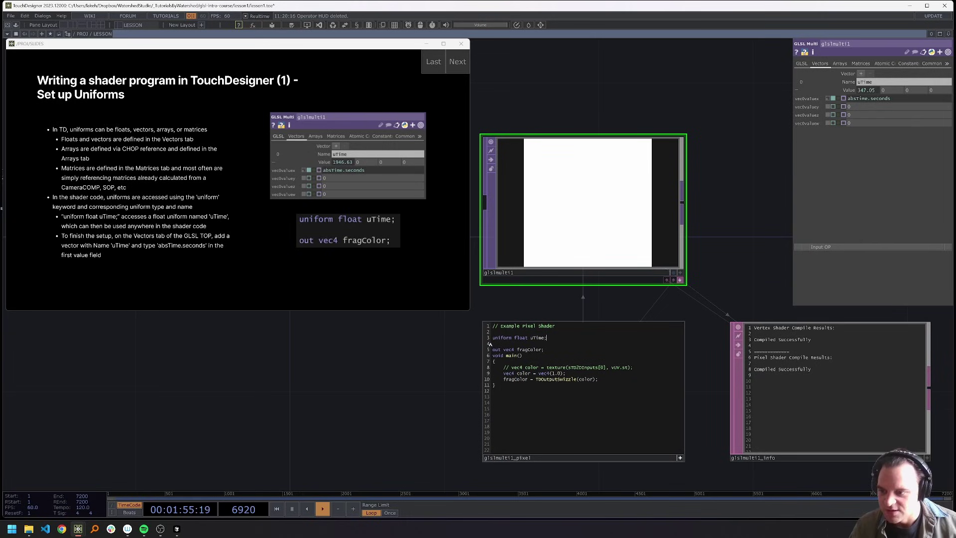
# - Change vec4(1.0) on line 9 to use uTime, then advance slides to Output Definition
pyautogui.doubleClick(537, 337)
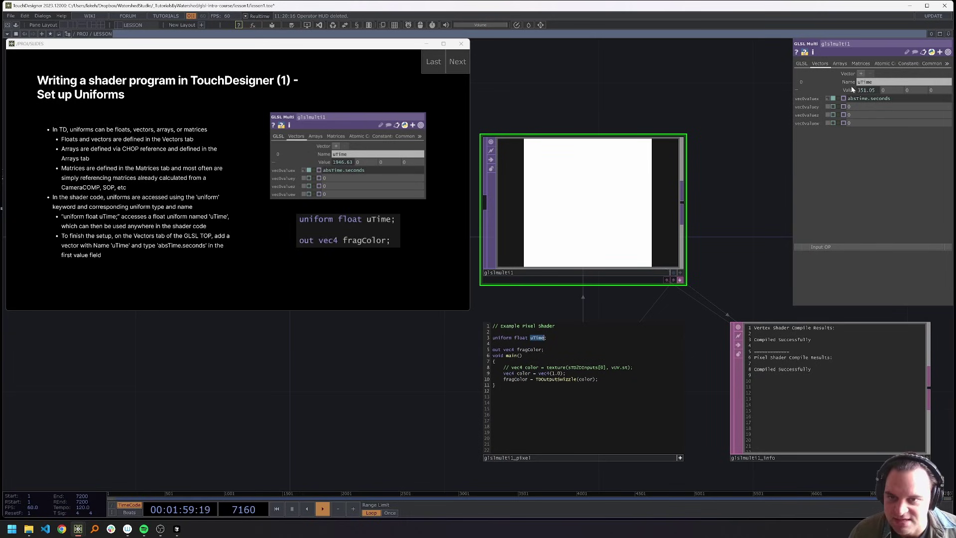
pyautogui.click(869, 82)
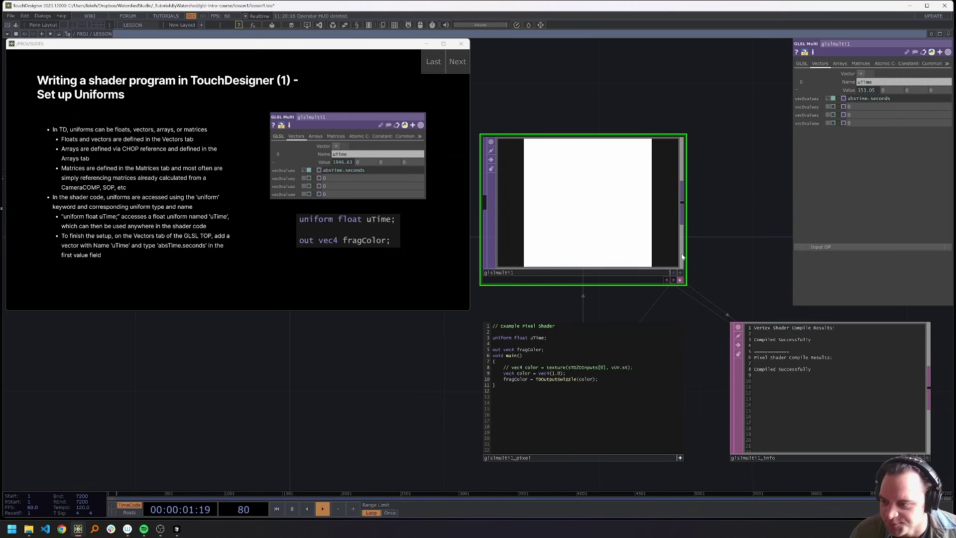
pyautogui.moveTo(551, 374); pyautogui.dragTo(559, 373)
pyautogui.write('uTime')
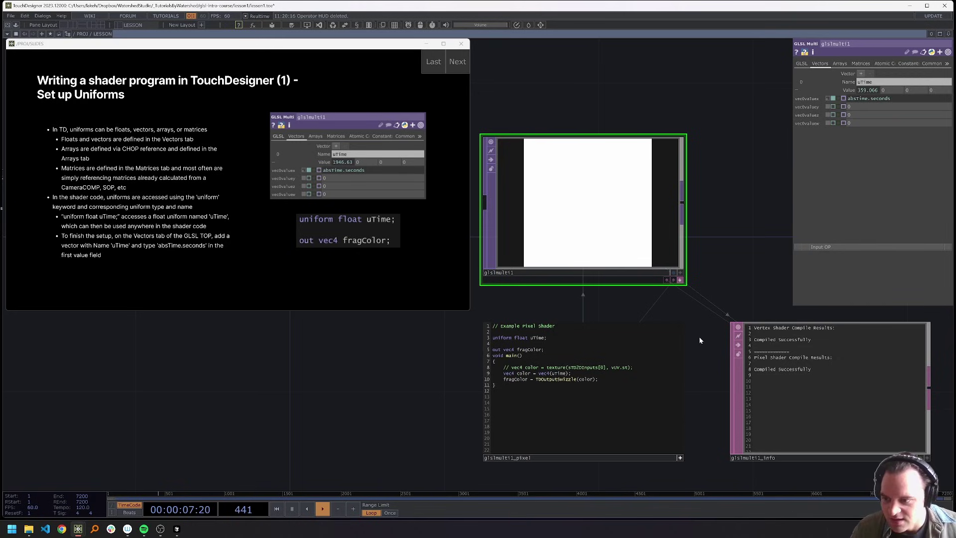
pyautogui.moveTo(715, 291); pyautogui.dragTo(730, 282)
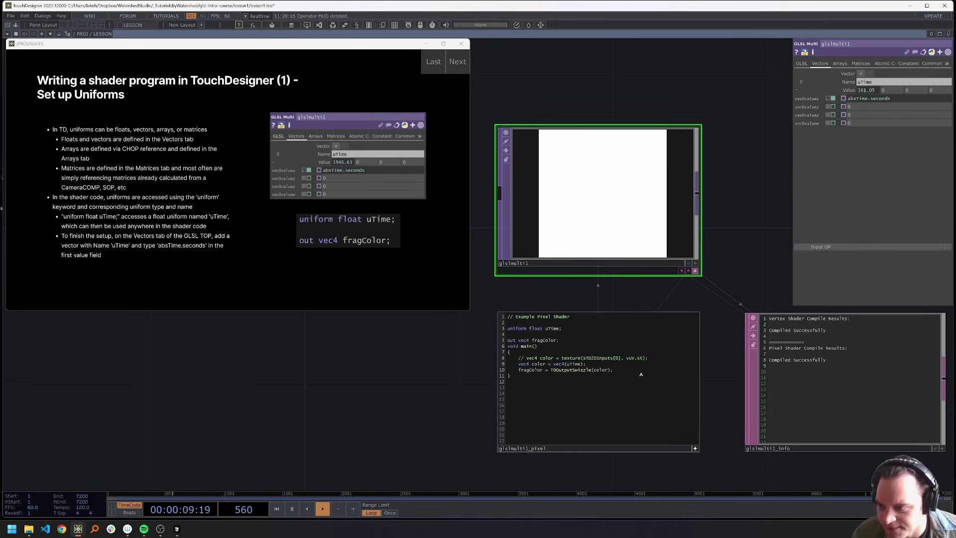
pyautogui.moveTo(471, 381); pyautogui.dragTo(465, 387)
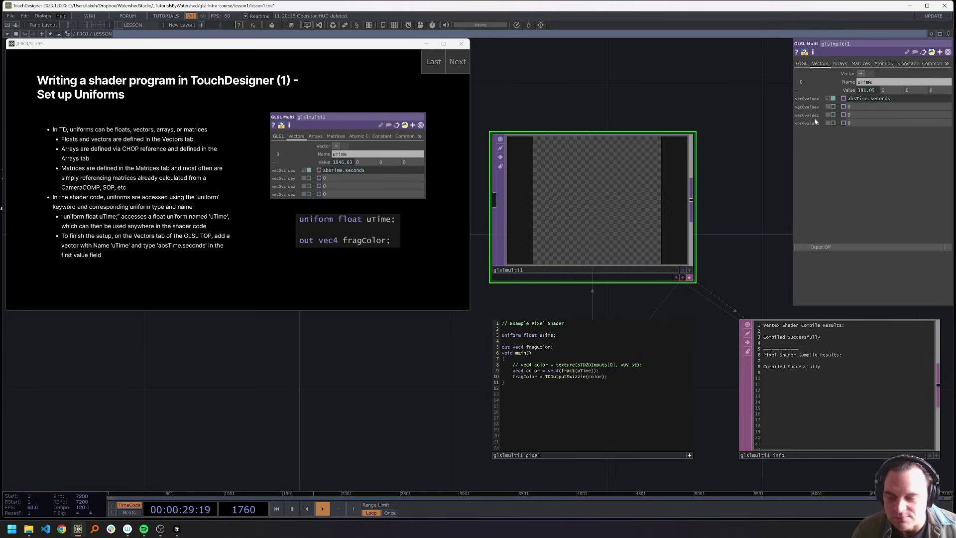
pyautogui.click(459, 66)
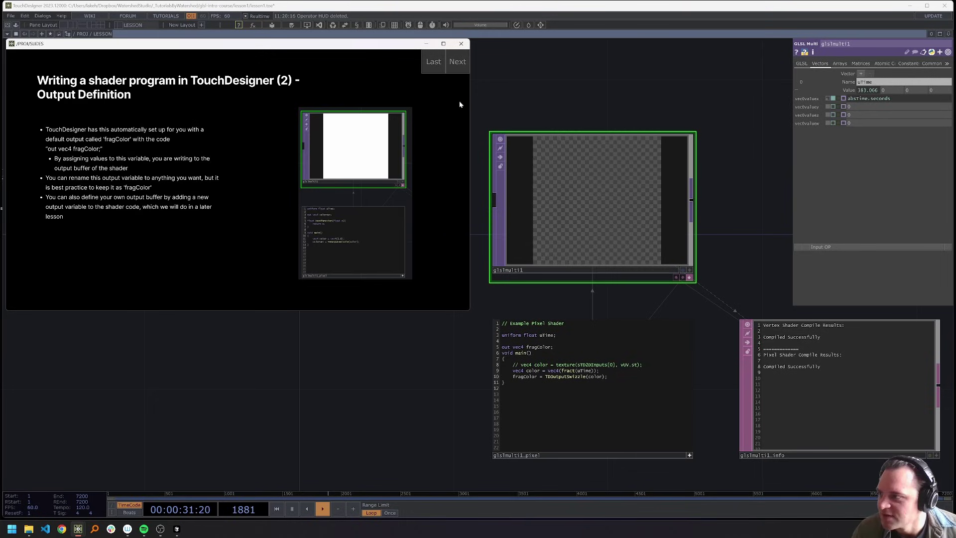
# - Add blank lines after the fragColor output on line 5 and select the word fragColor
pyautogui.click(575, 349)
pyautogui.press('Return')
pyautogui.press('Return')
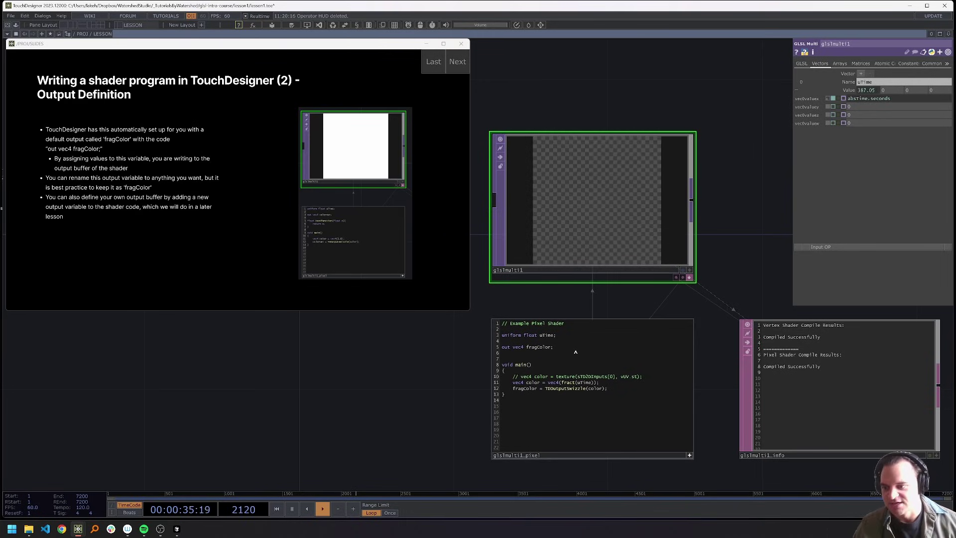
pyautogui.press('Up')
pyautogui.doubleClick(550, 347)
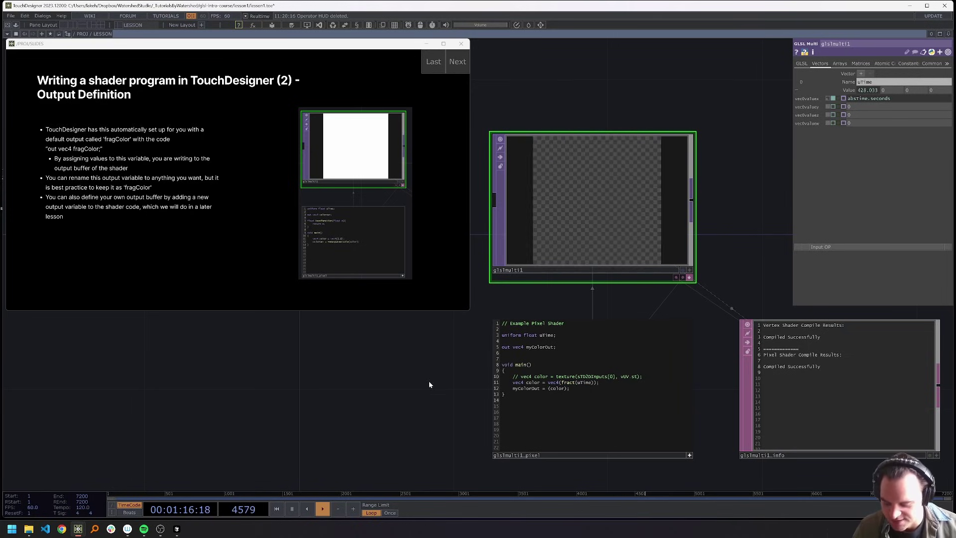
# - Undo the edit to restore myColorOut = TDOutputSwizzle(color), then advance to Main Function Definition
pyautogui.hotkey('ctrl', 'z')
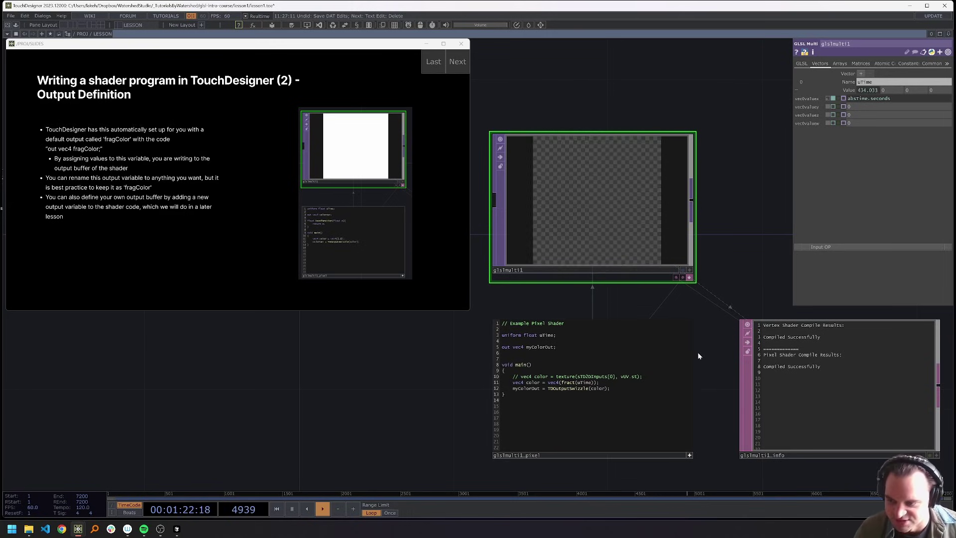
pyautogui.click(594, 389)
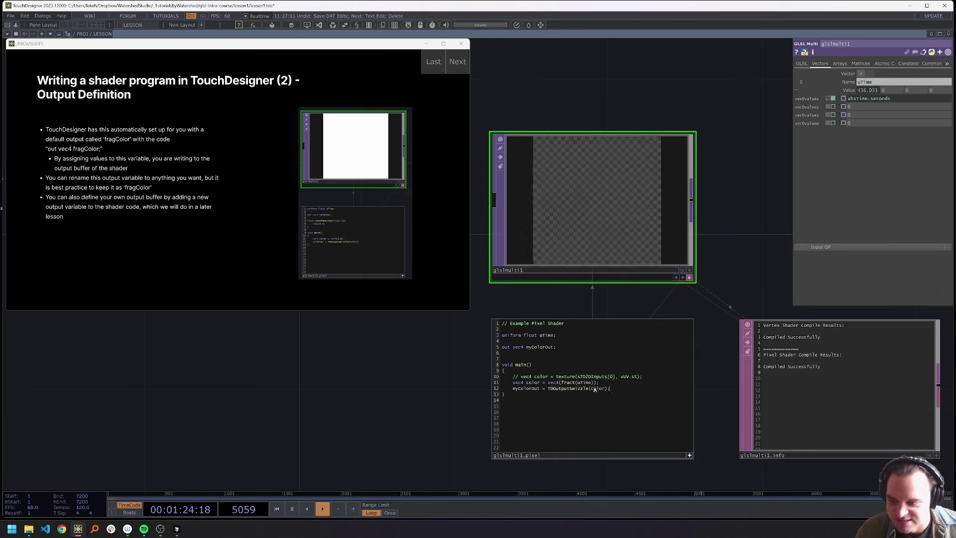
pyautogui.moveTo(610, 389); pyautogui.dragTo(547, 389)
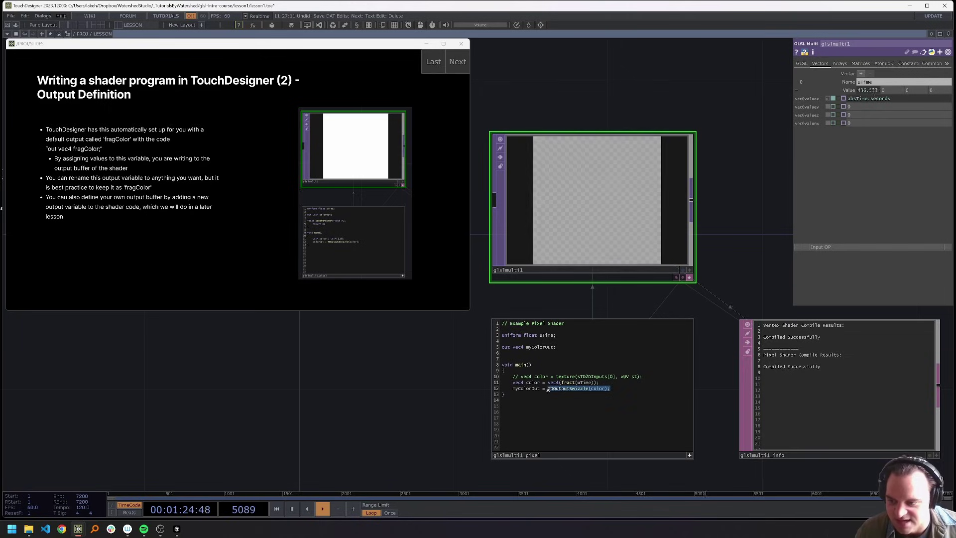
pyautogui.click(390, 382)
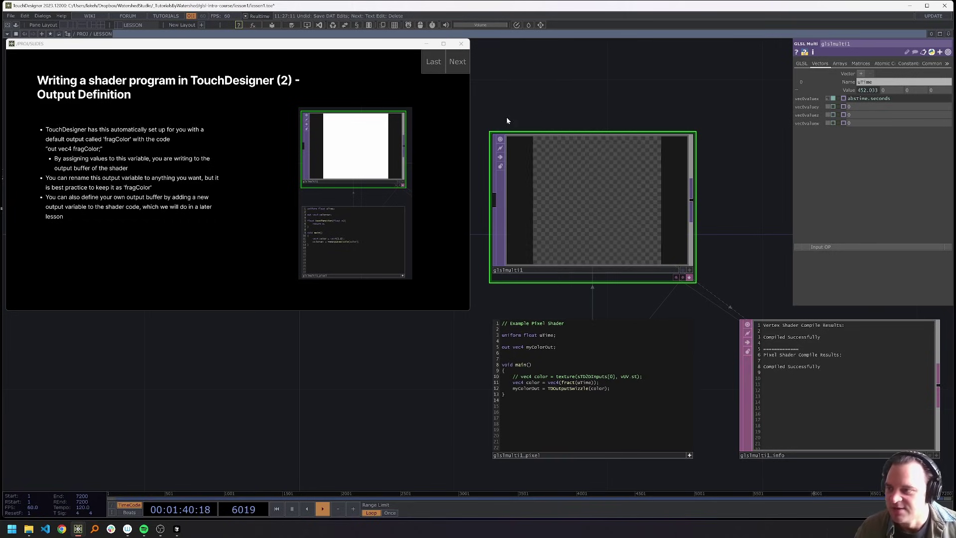
pyautogui.click(465, 58)
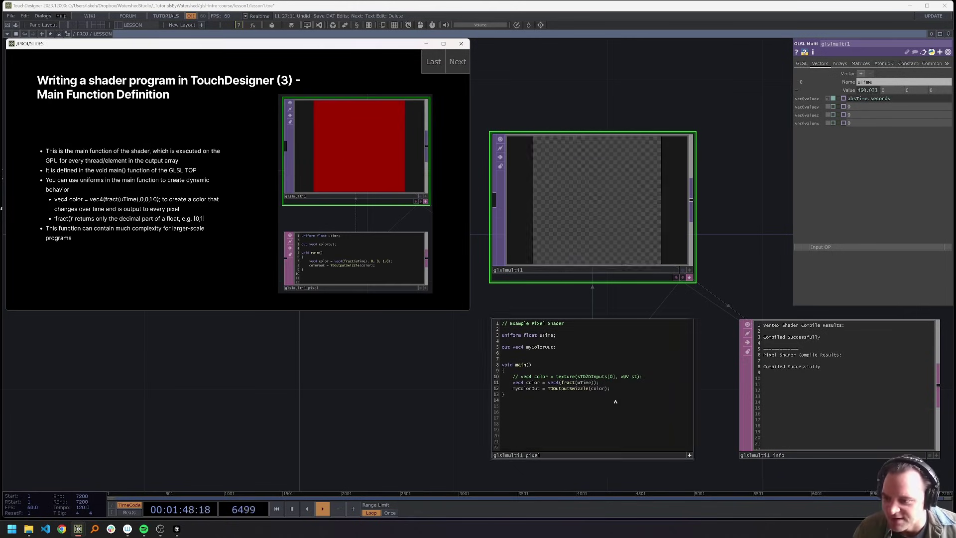
# - Delete the commented-out texture sampling line on line 10 of the pixel shader
pyautogui.click(512, 377)
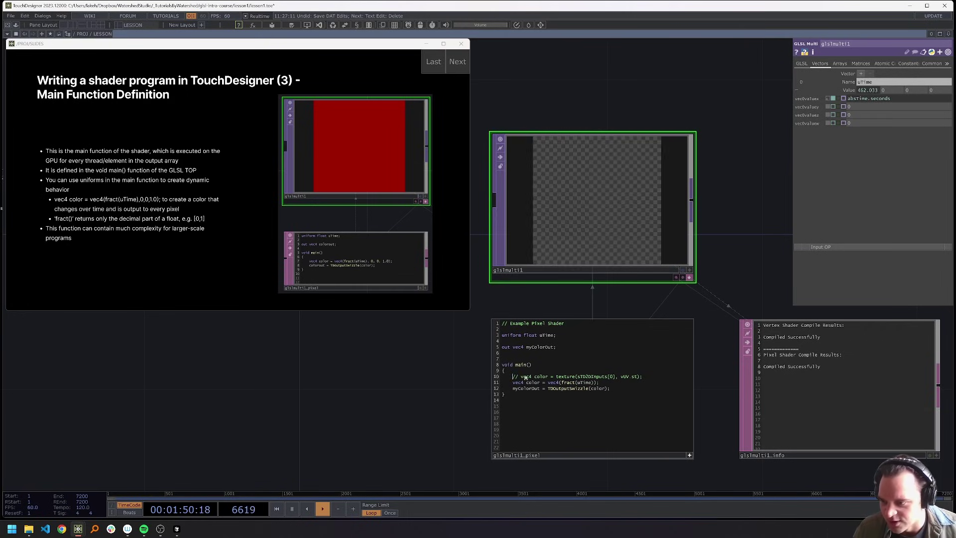
pyautogui.moveTo(513, 377); pyautogui.dragTo(666, 376)
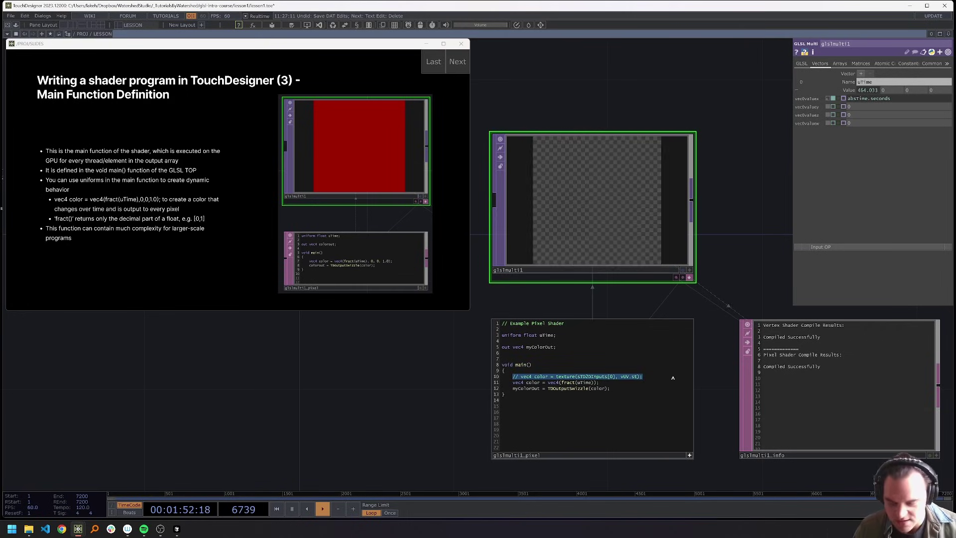
pyautogui.press('BackSpace')
pyautogui.press('BackSpace')
pyautogui.press('BackSpace')
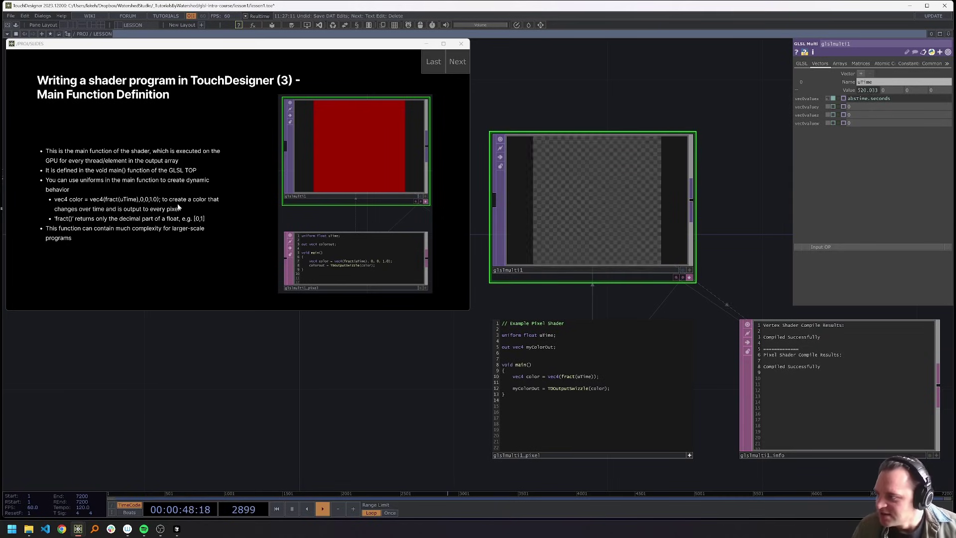
# - Add 'color.b += uTime/2;' after line 10 and apply it to tint the output blue
pyautogui.click(538, 384)
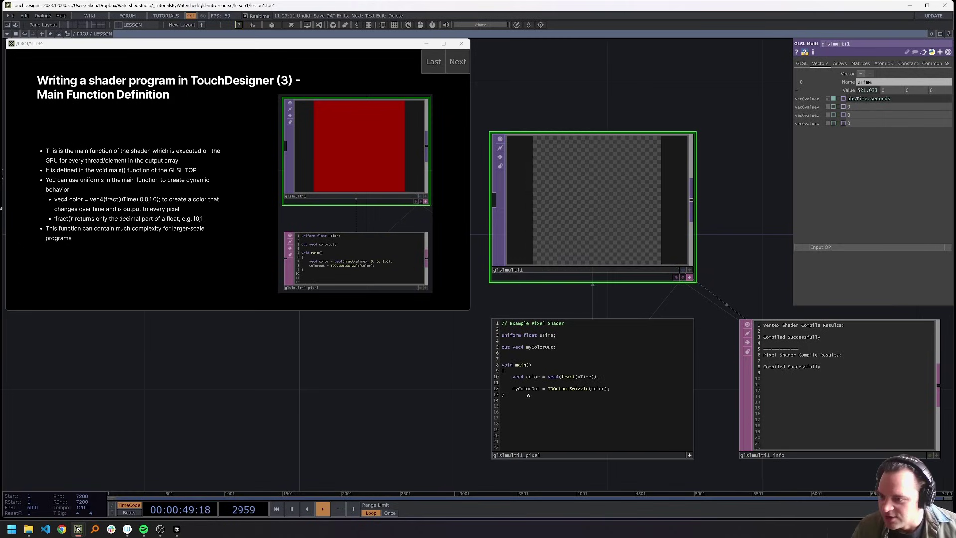
pyautogui.click(607, 377)
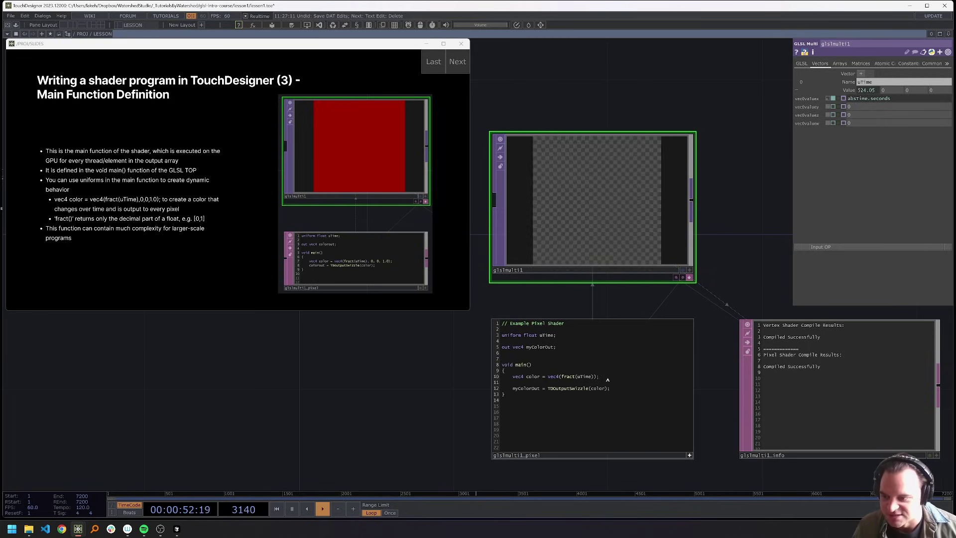
pyautogui.press('Return')
pyautogui.press('Return')
pyautogui.write('color.b ')
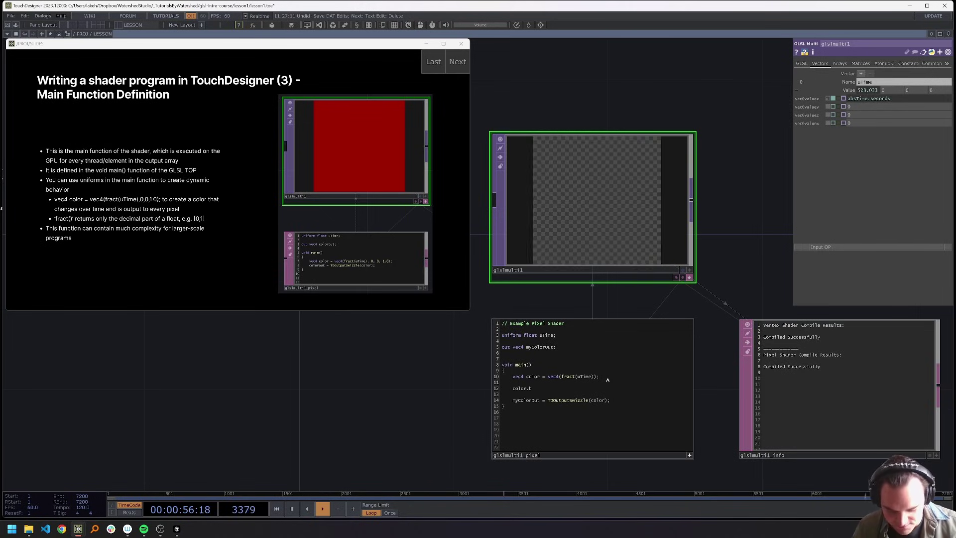
pyautogui.write('+=')
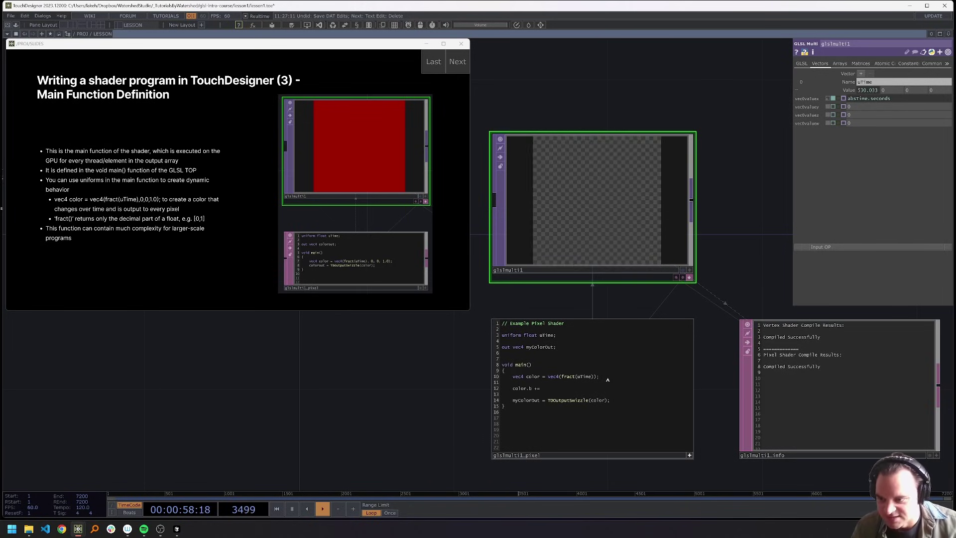
pyautogui.write(' uTime/2;')
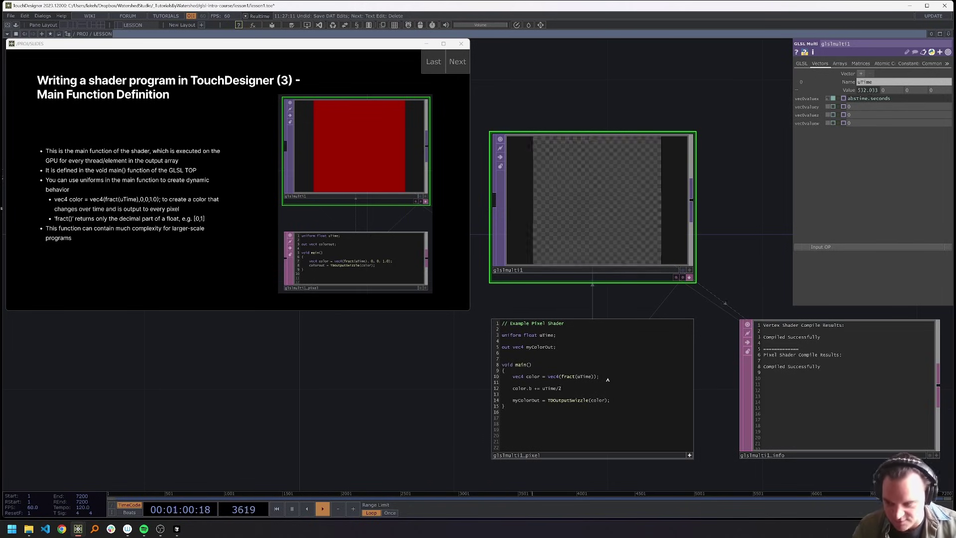
pyautogui.click(408, 415)
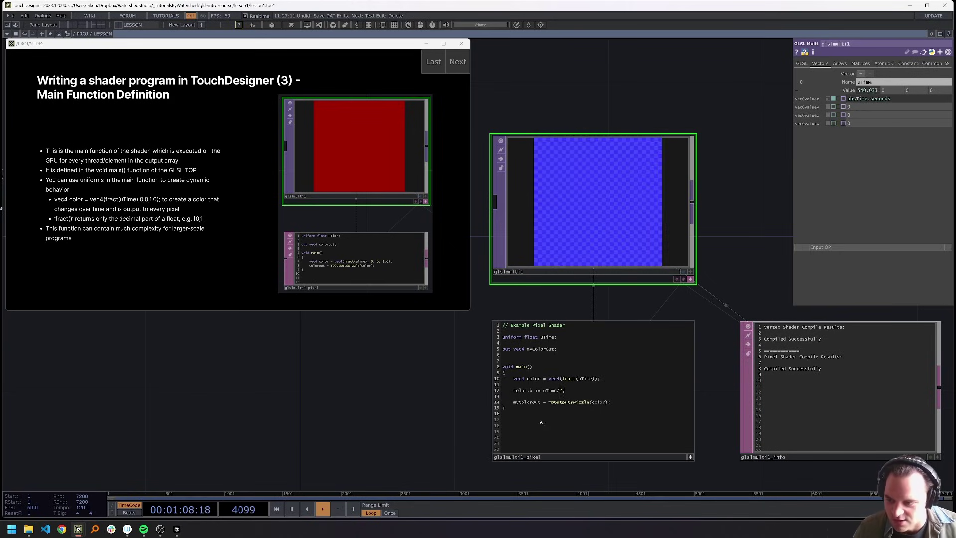
# - Review the main function code, then advance the lesson to the closing 'first shader' slide
pyautogui.click(516, 355)
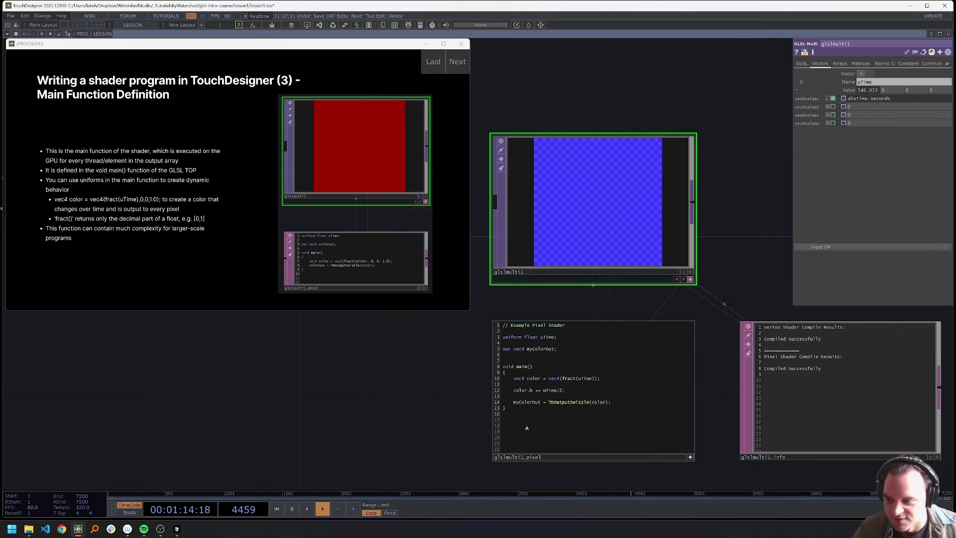
pyautogui.moveTo(612, 403); pyautogui.dragTo(488, 341)
pyautogui.click(517, 369)
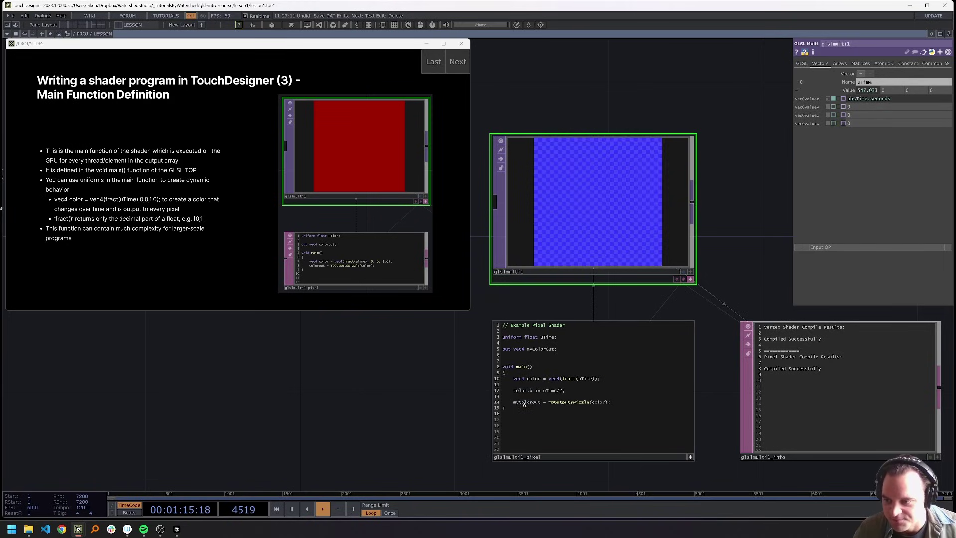
pyautogui.doubleClick(512, 367)
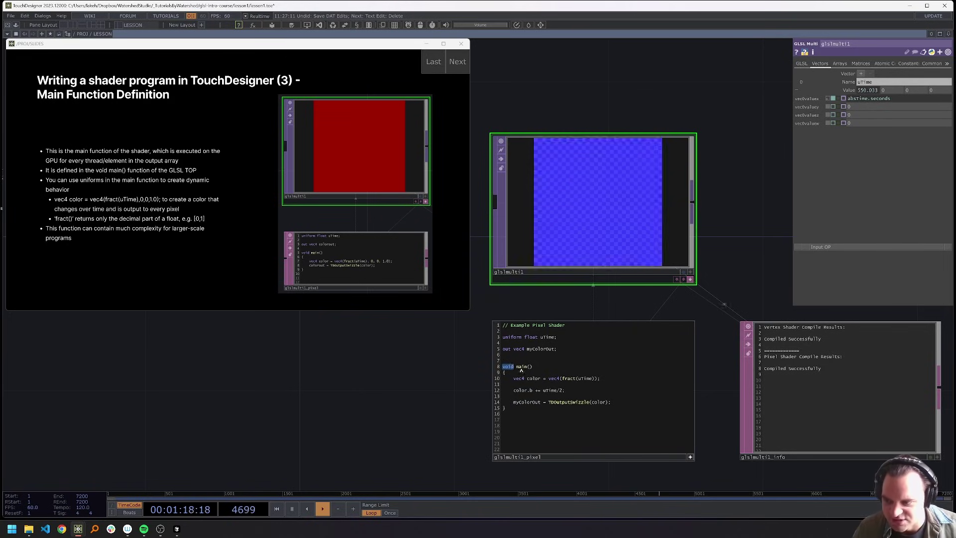
pyautogui.click(511, 414)
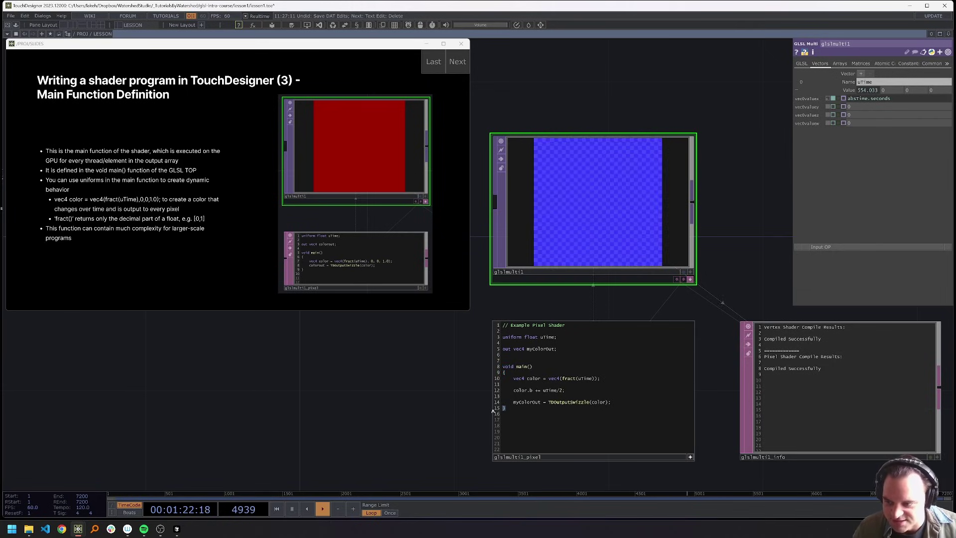
pyautogui.click(456, 62)
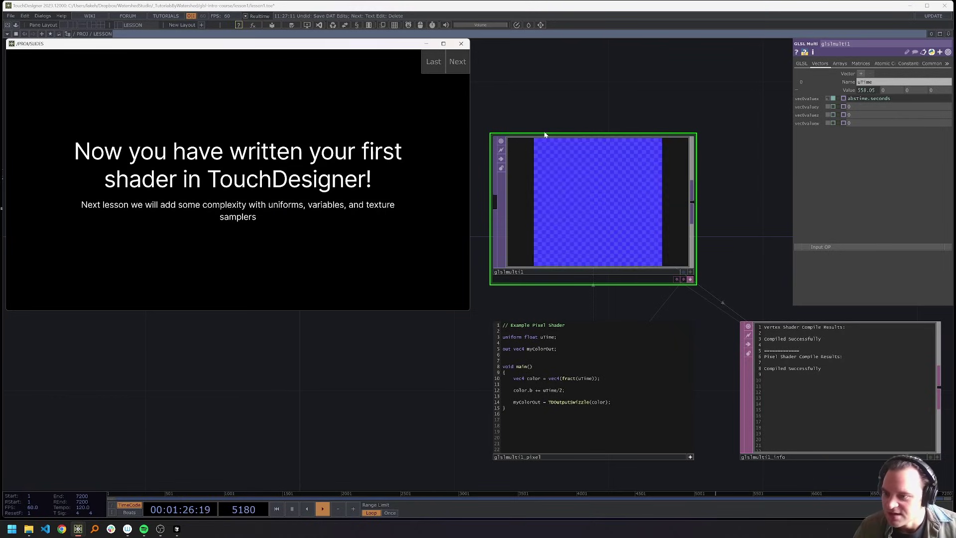